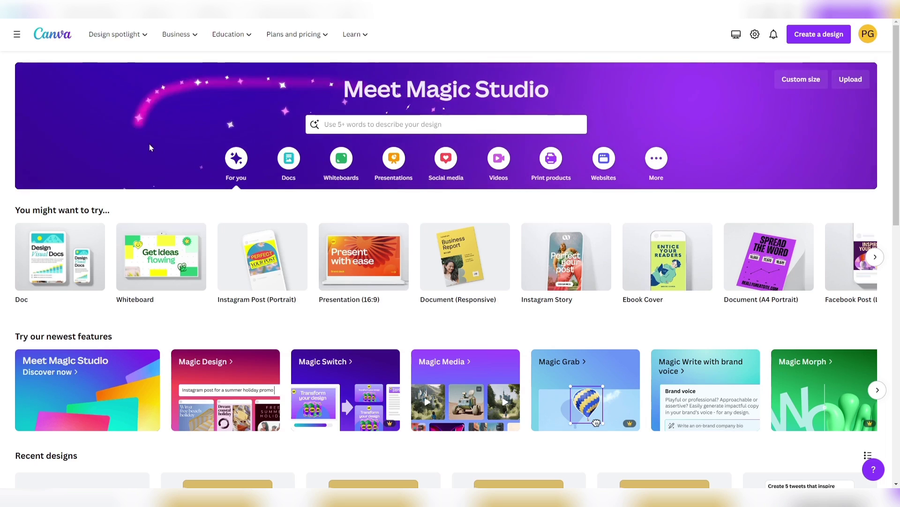
Start a blank Doc and use Magic Write to generate five tweets inspiring STAHMS to start a side writing business
left_click(284, 159)
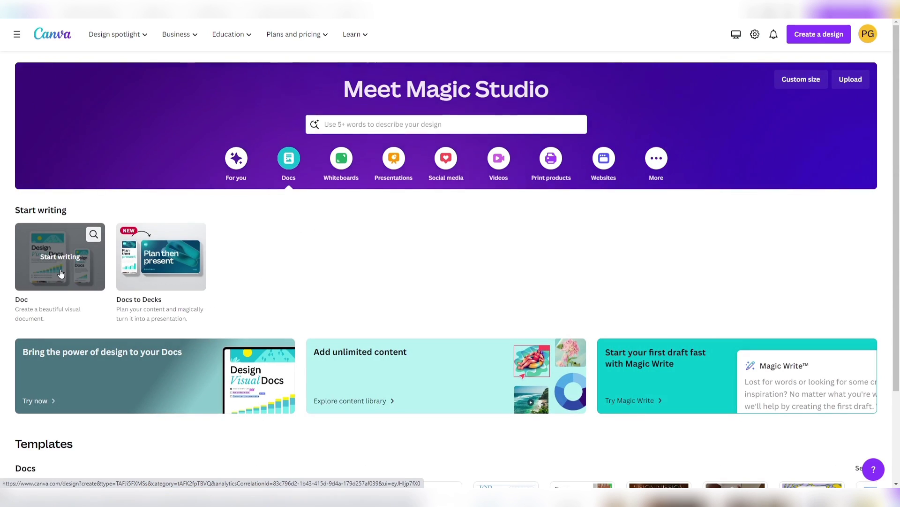
left_click(86, 281)
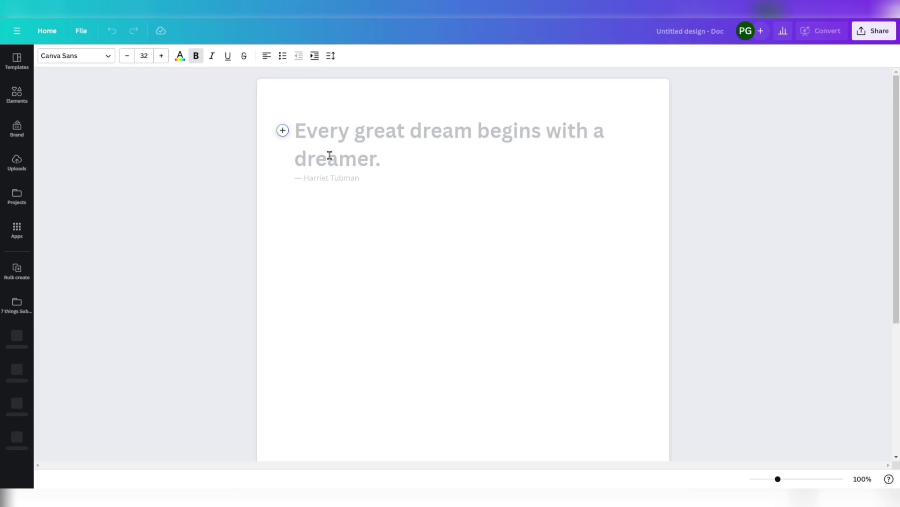
left_click(283, 132)
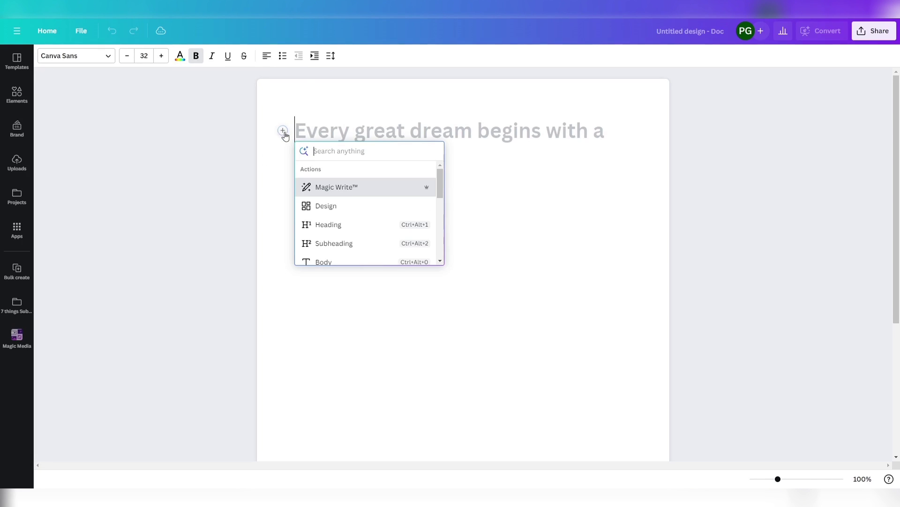
left_click(370, 194)
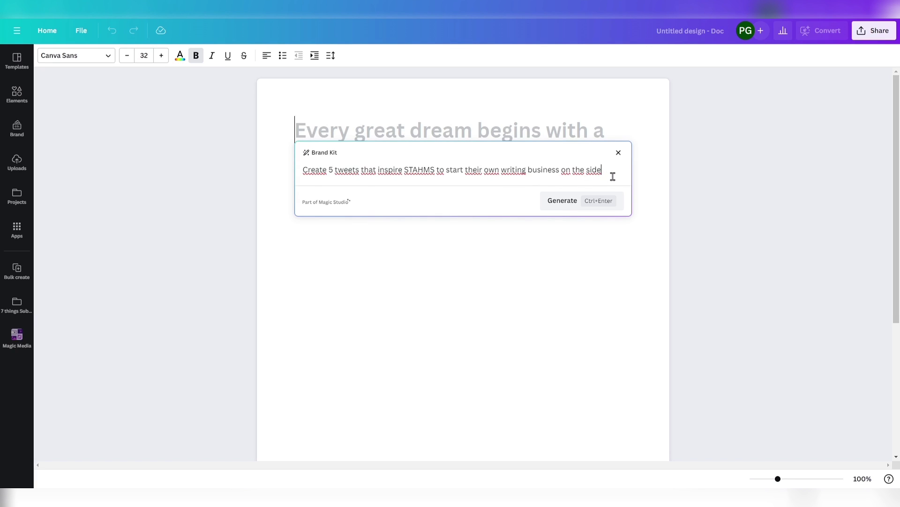
left_click(565, 202)
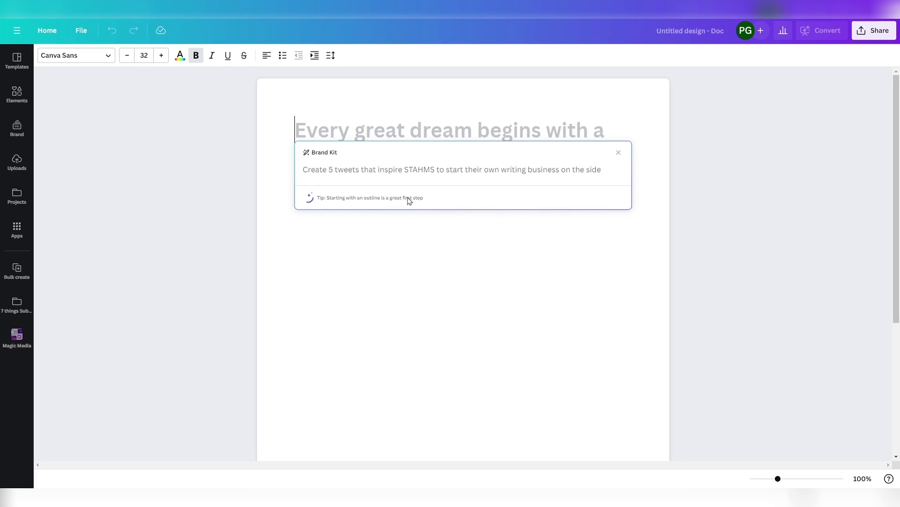
Delete the generated intro and closing paragraphs, then select the five tweets
scroll(426, 285, "up", 4)
left_click(318, 221)
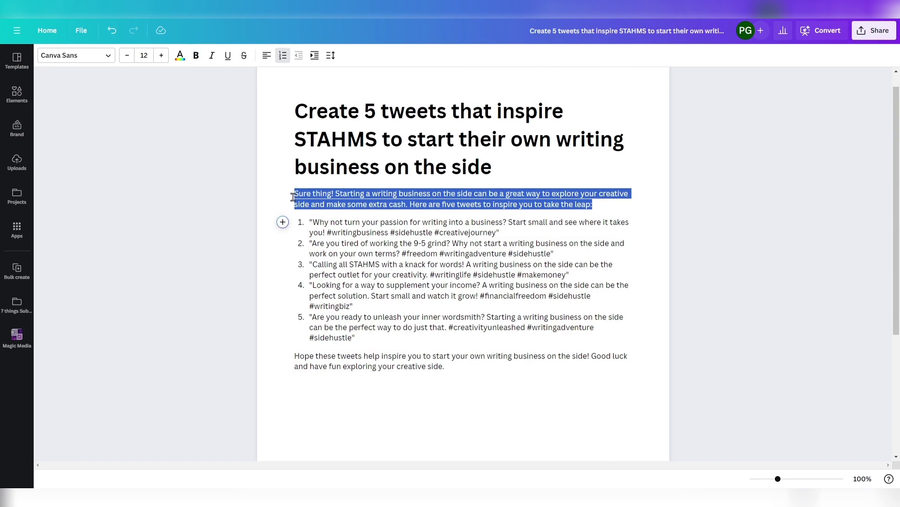
key("BackSpace")
key("BackSpace")
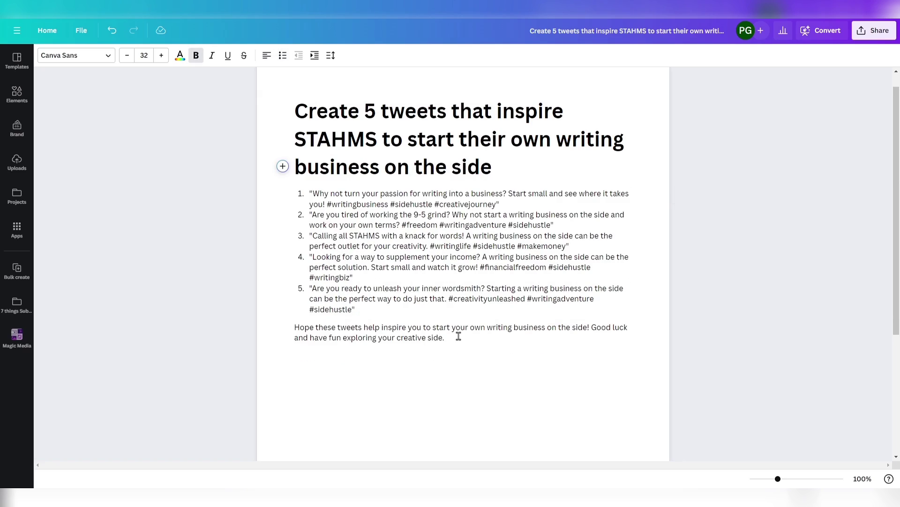
triple_click(459, 335)
key("BackSpace")
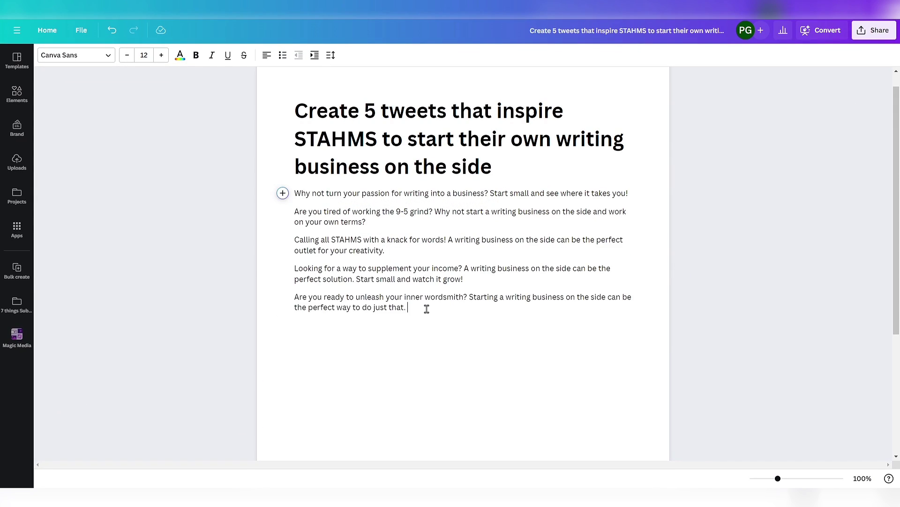
left_click_drag(424, 307, 294, 199)
key("ctrl+c")
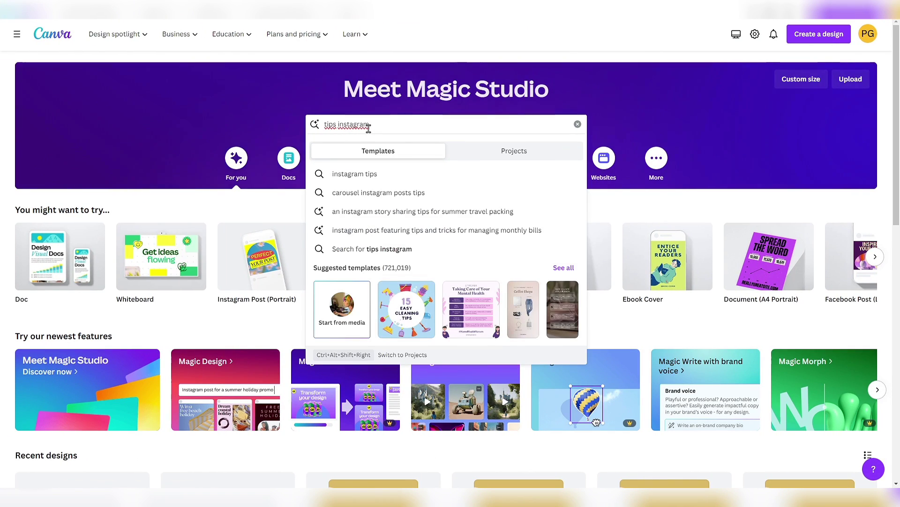
Search 'paperclip note' and open the pink-and-orange reminder note template for editing
type("paperclip")
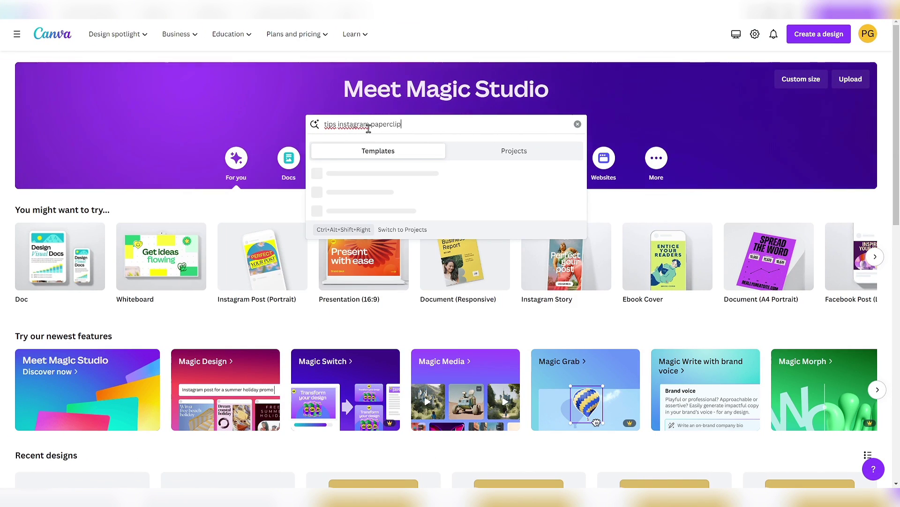
type(" note")
key("Return")
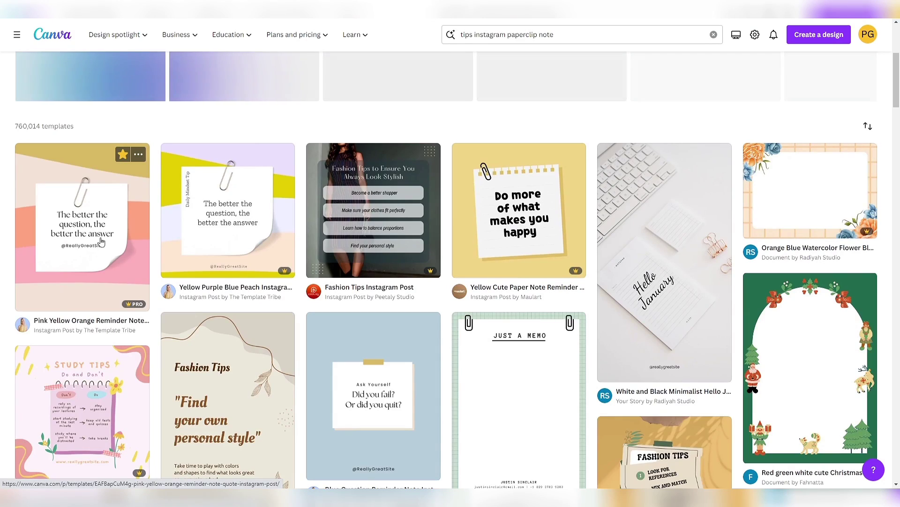
left_click(139, 237)
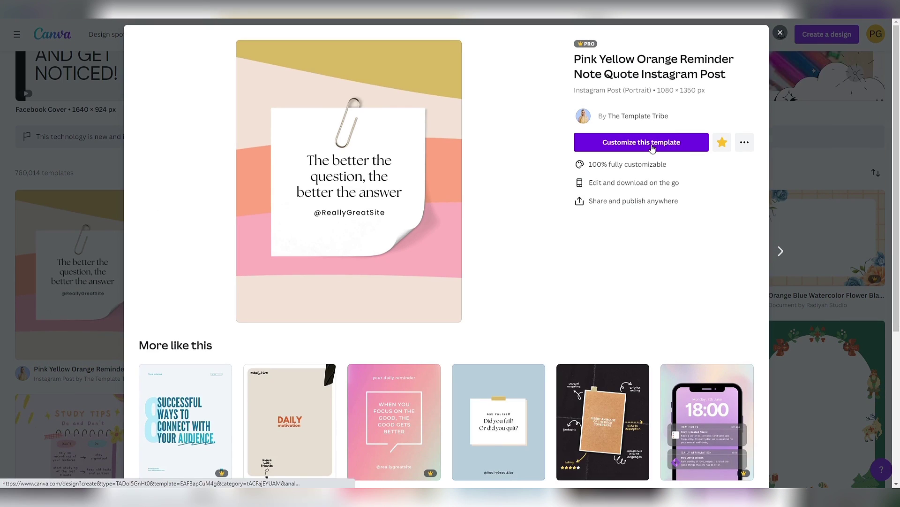
left_click(652, 148)
Shrink the quote font size two steps and replace the site name in the handle
double_click(528, 251)
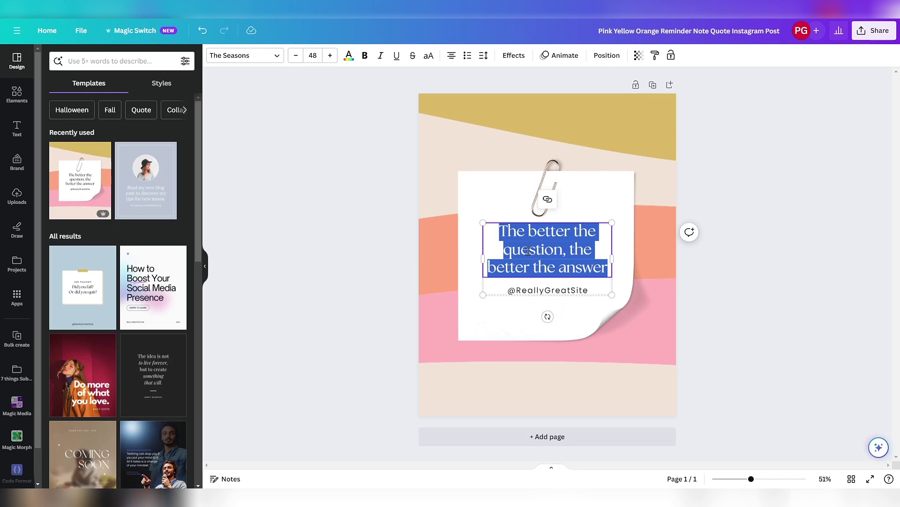
left_click(296, 56)
left_click(296, 55)
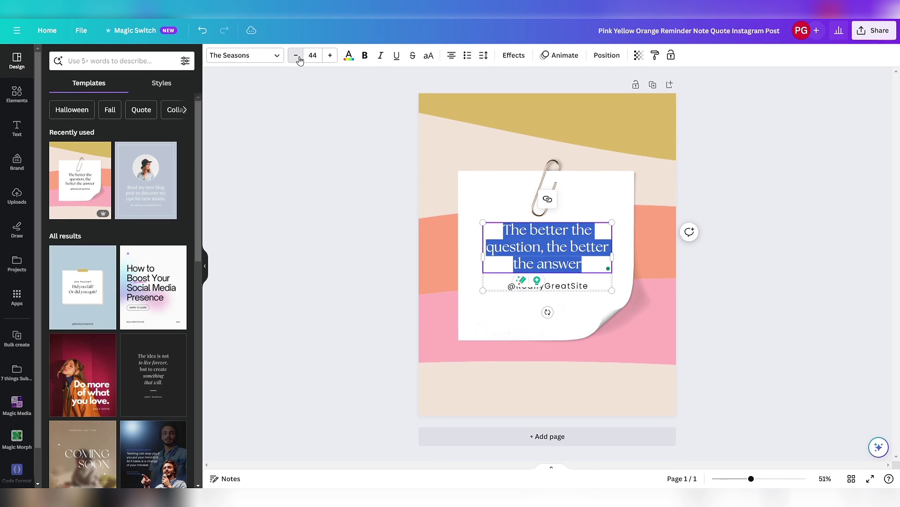
double_click(597, 263)
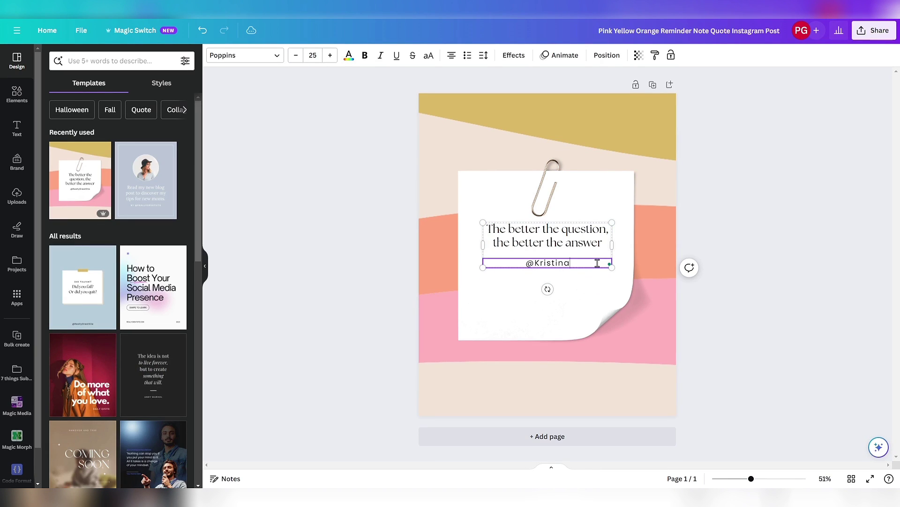
key("Escape")
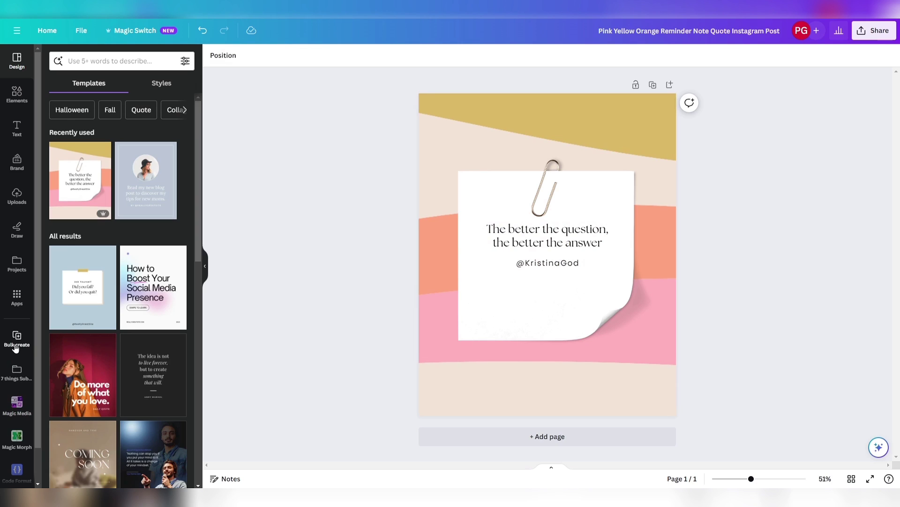
Enter the five tweets manually into a cleared Bulk create table with the column header 'Tips'
left_click(16, 333)
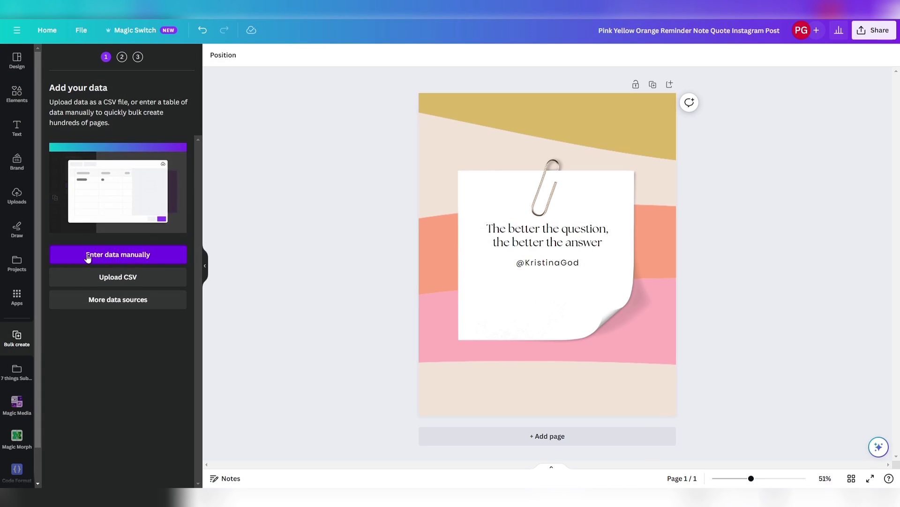
left_click(126, 261)
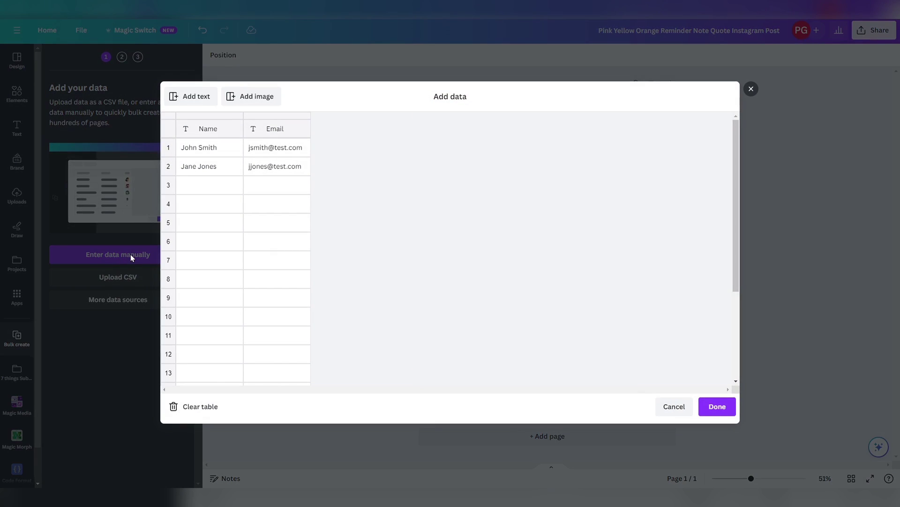
left_click(200, 407)
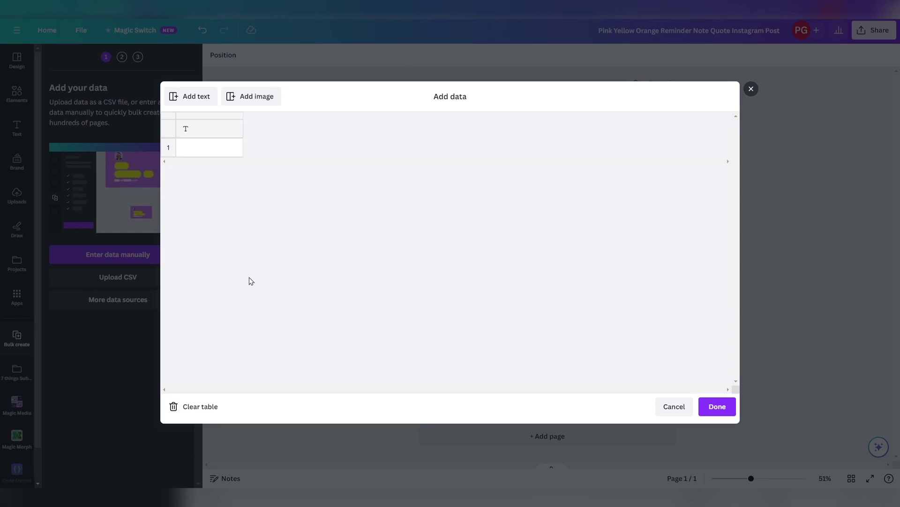
left_click(199, 148)
key("ctrl+v")
left_click(219, 132)
type("Tip")
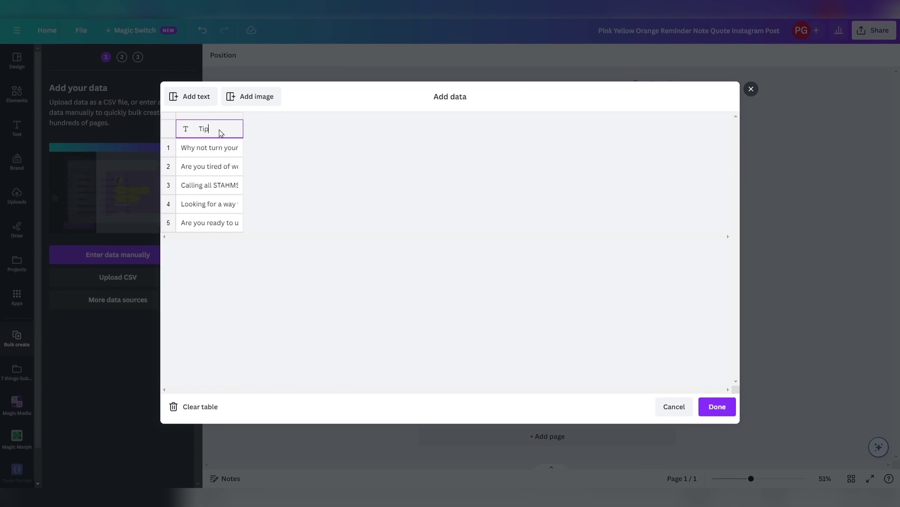
type("s")
key("Return")
left_click(715, 413)
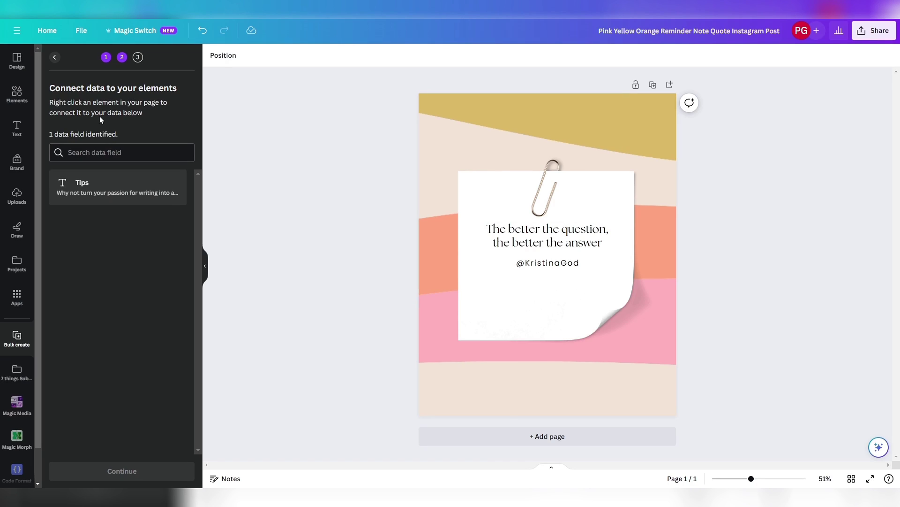
Connect the note's quote text to the Tips data field
left_click(547, 240)
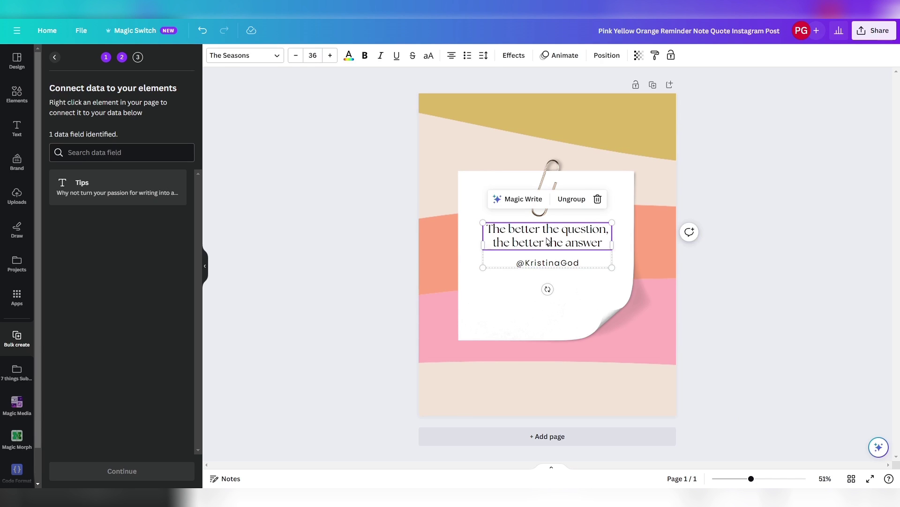
right_click(551, 239)
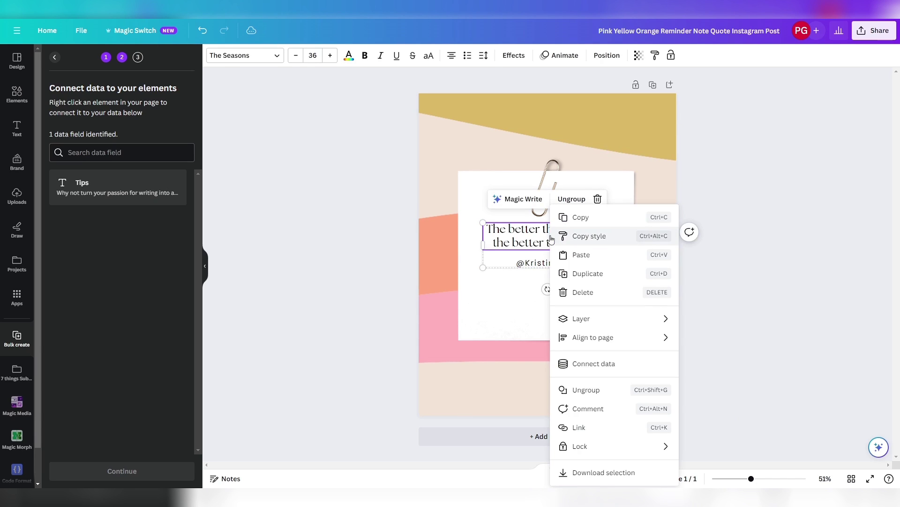
left_click(608, 364)
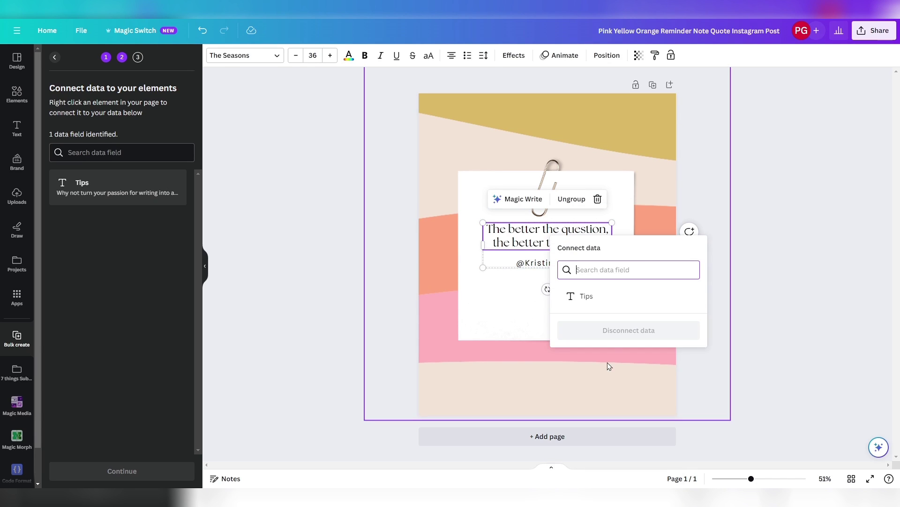
left_click(601, 302)
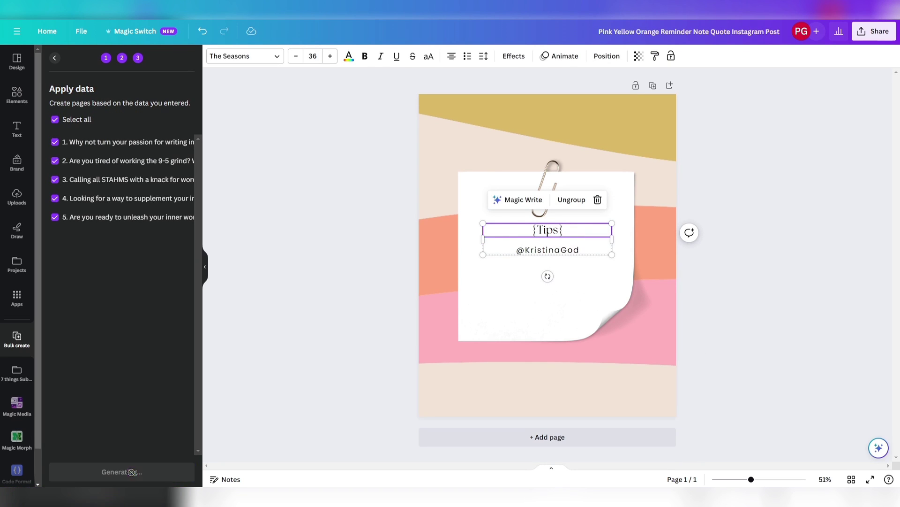
scroll(714, 210, "down", 8)
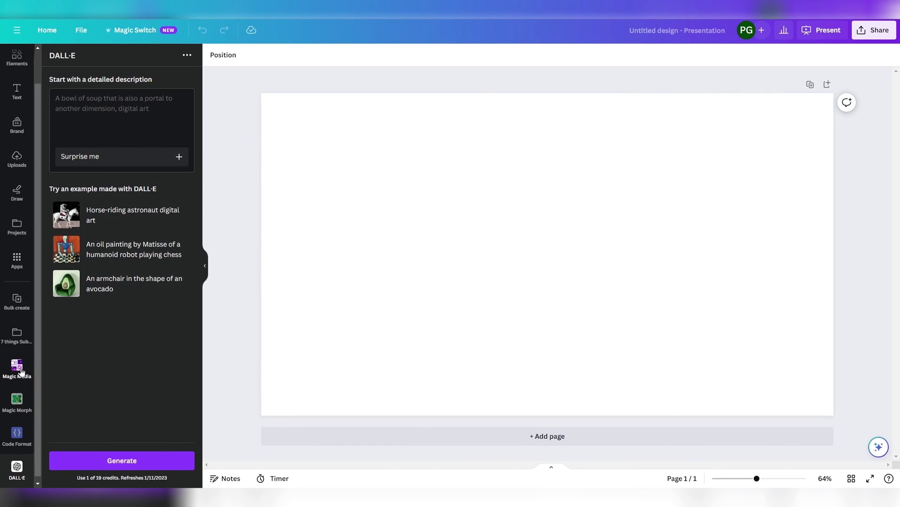
Generate Magic Media images from the pasted rainbow-haired, gold-shirt woman prompt and place the third on the slide
left_click(17, 368)
right_click(116, 155)
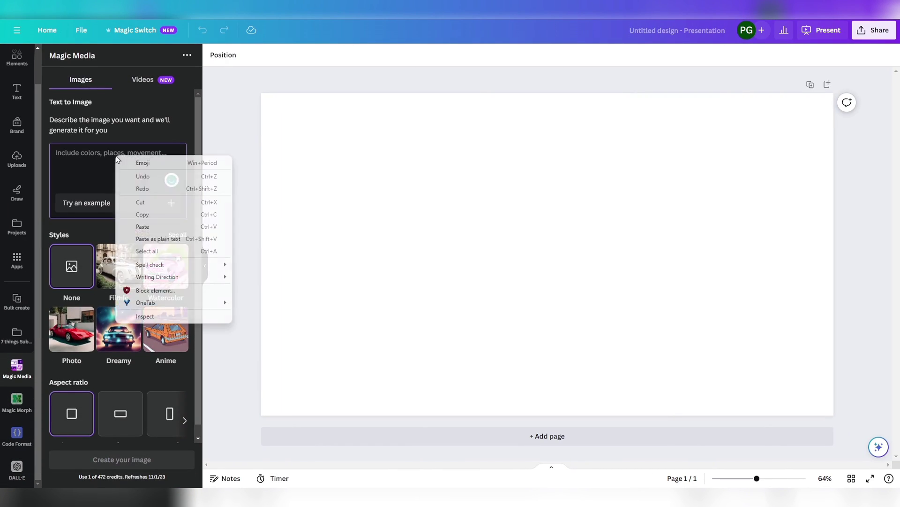
left_click(143, 226)
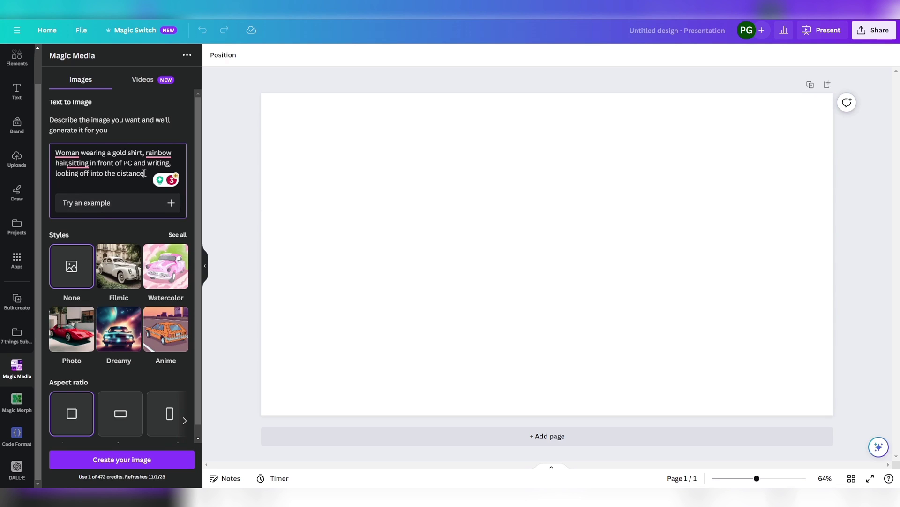
left_click(131, 461)
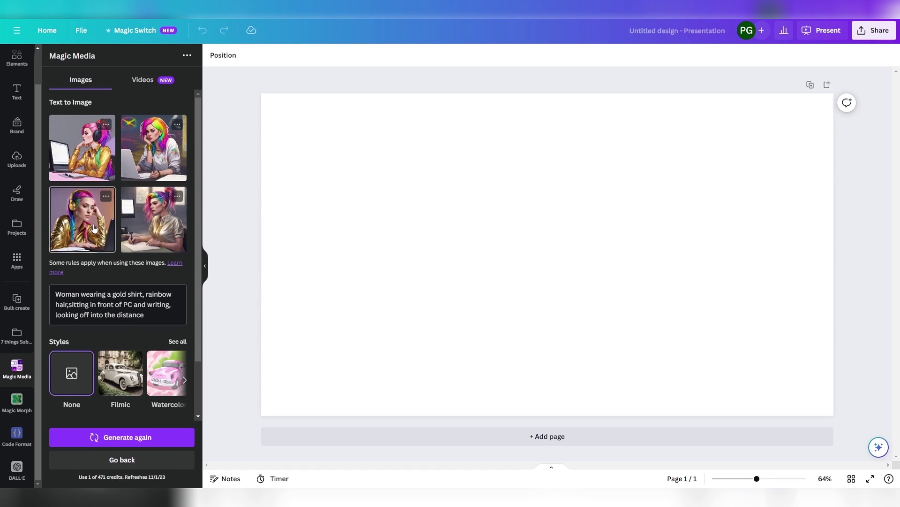
left_click_drag(93, 228, 460, 238)
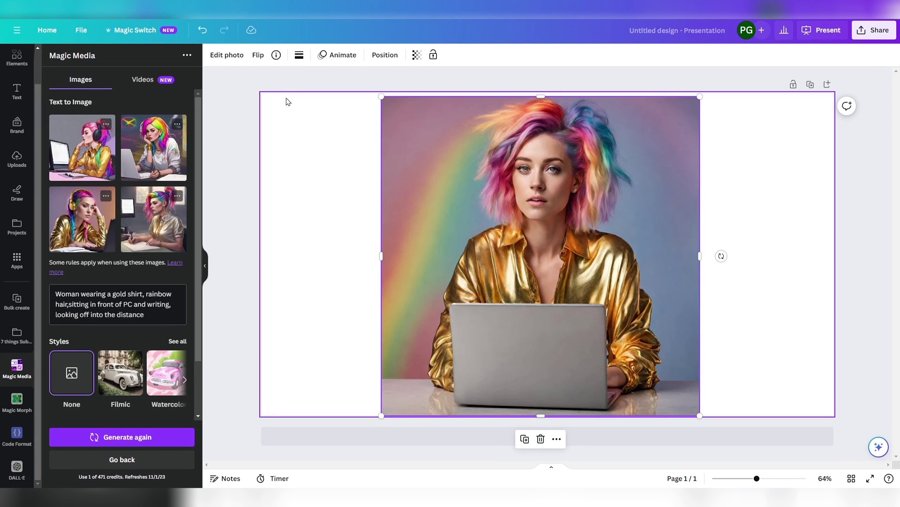
Magic Expand the laptop-woman photo to Whole Page and keep the second generated variant
left_click(222, 56)
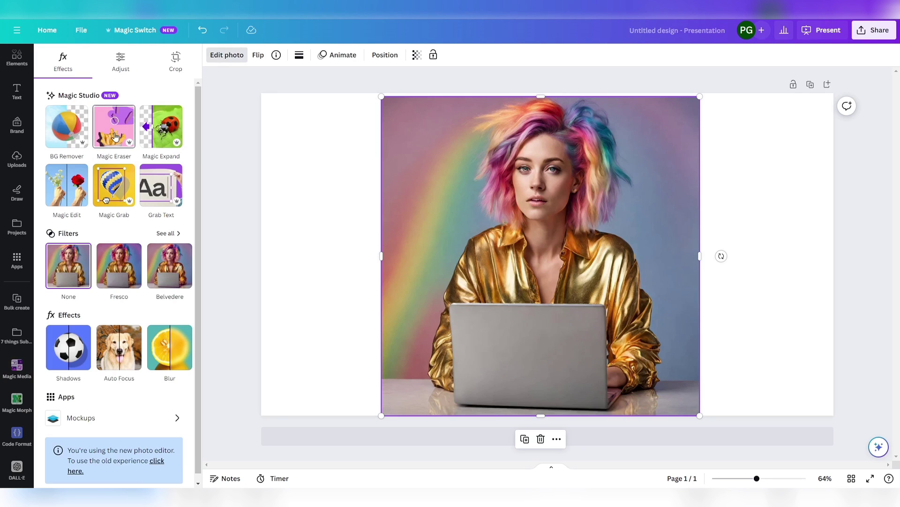
left_click(159, 130)
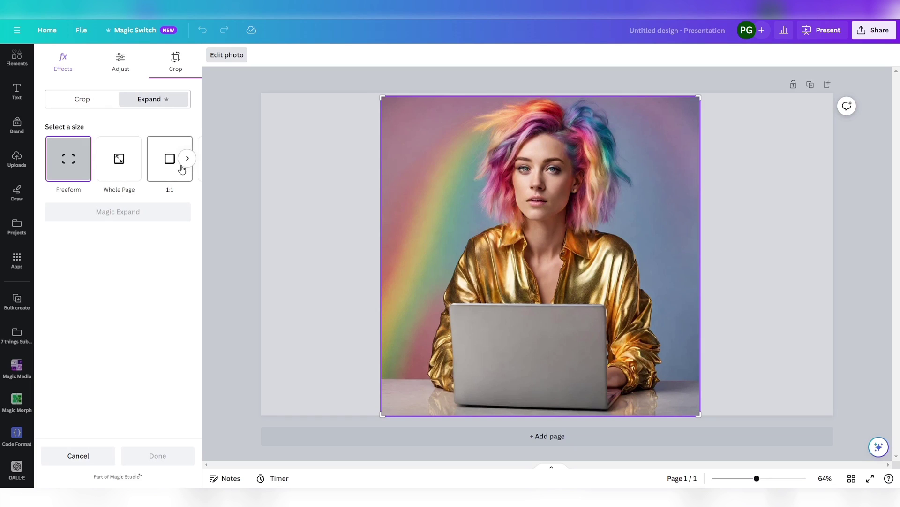
left_click(188, 159)
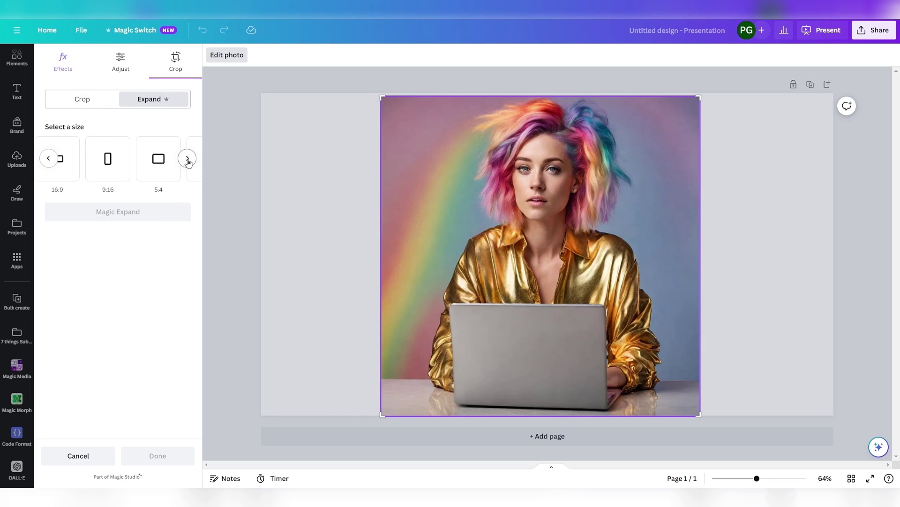
left_click(123, 169)
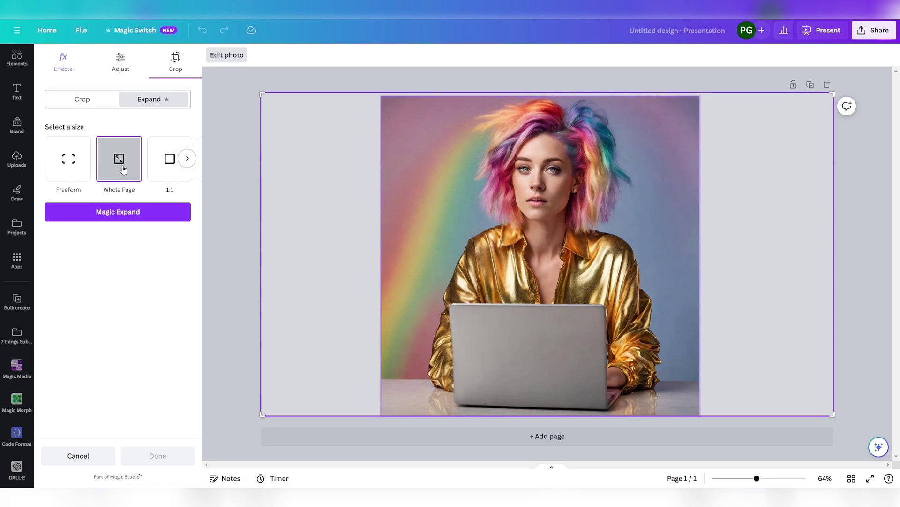
left_click(135, 216)
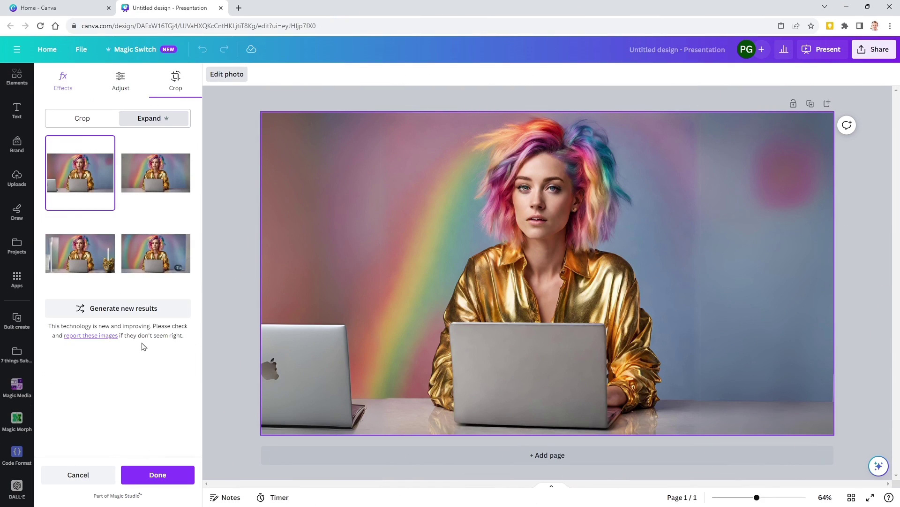
left_click(146, 203)
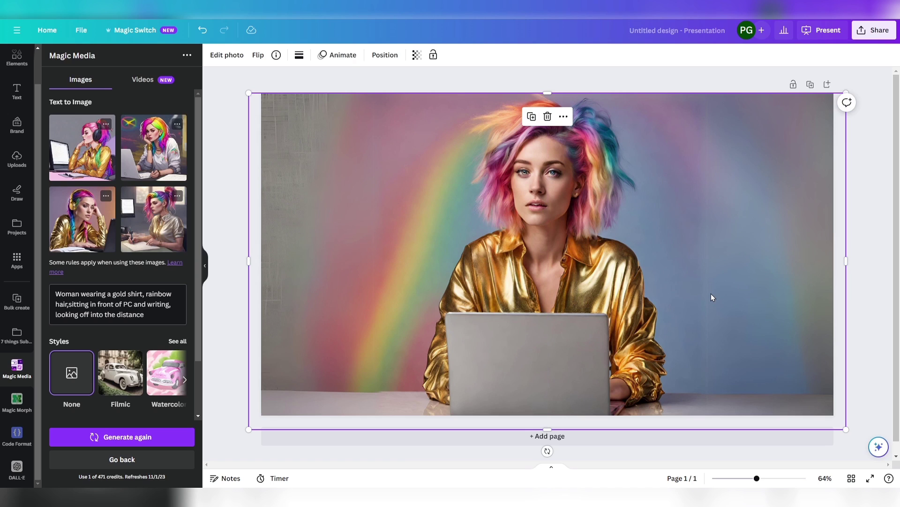
Use Magic Grab to separate the woman, move her to the right, and reselect her element
left_click(232, 57)
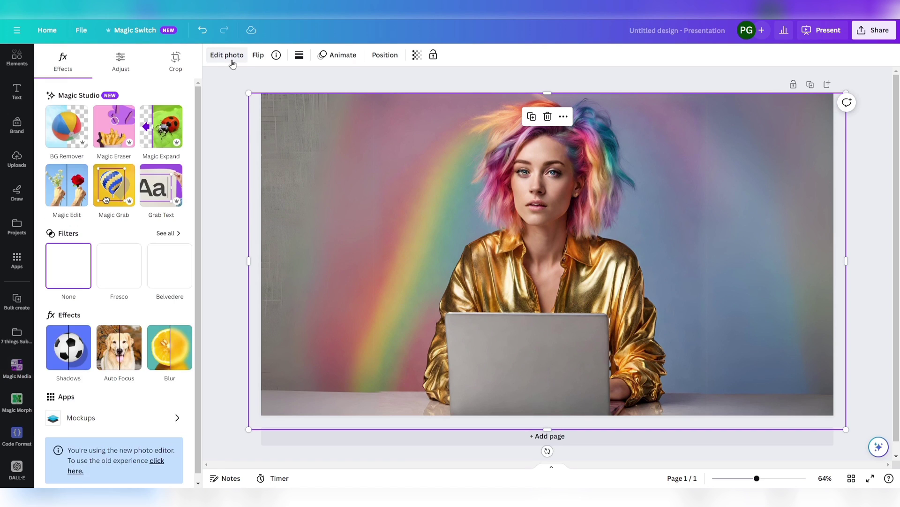
left_click(121, 178)
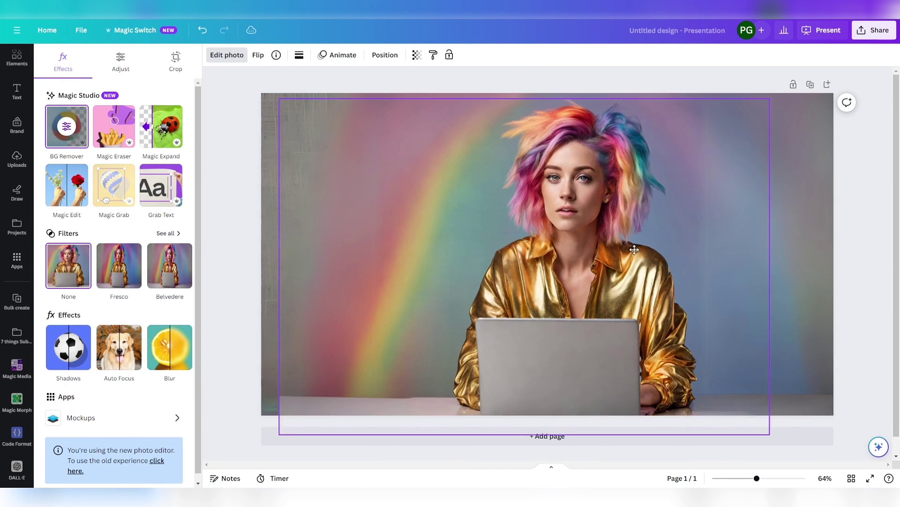
left_click_drag(634, 250, 701, 246)
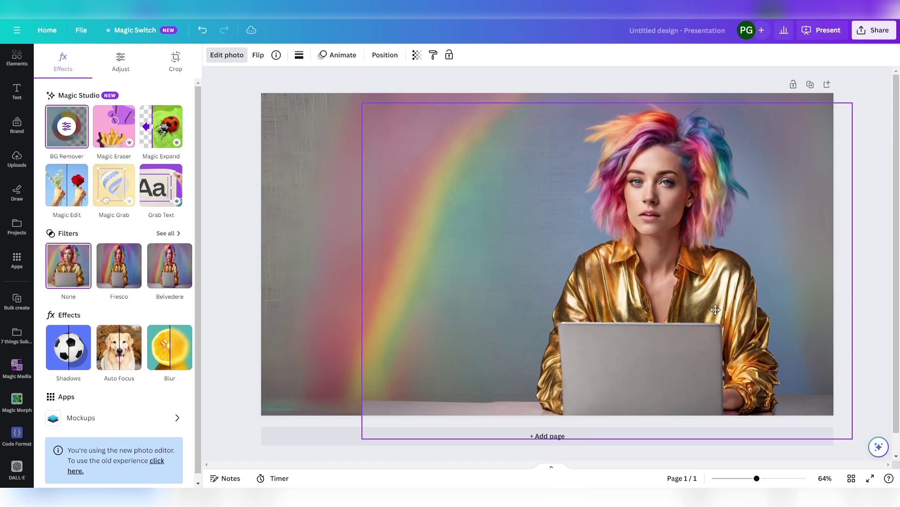
left_click(344, 99)
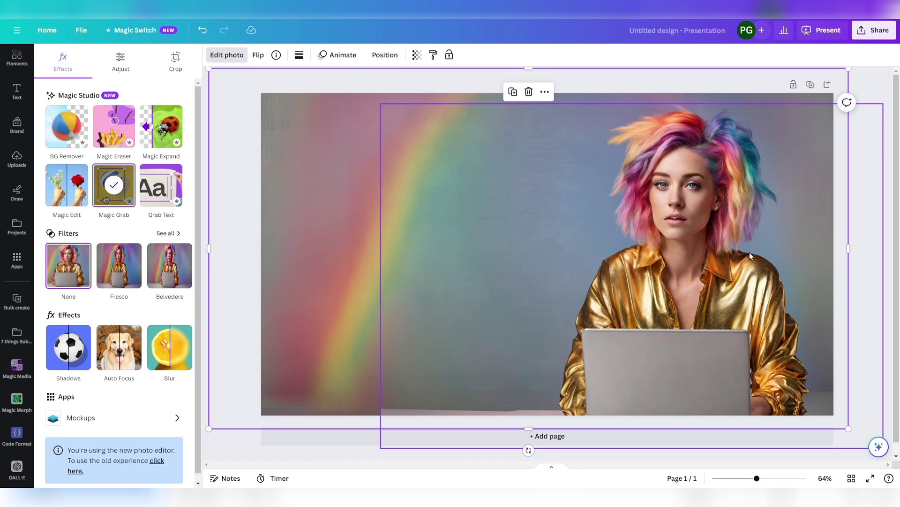
left_click(721, 237)
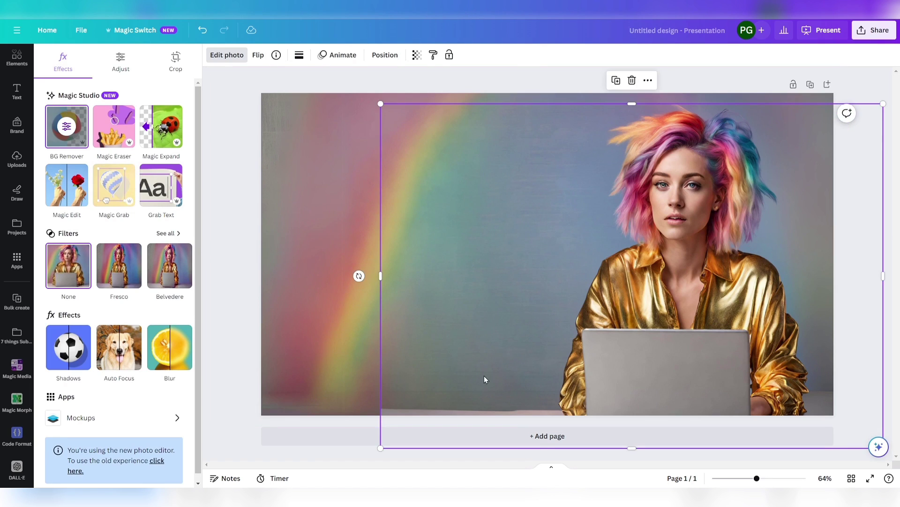
Brush Magic Eraser along the bottom strip to remove the tabletop beneath the woman
left_click(113, 133)
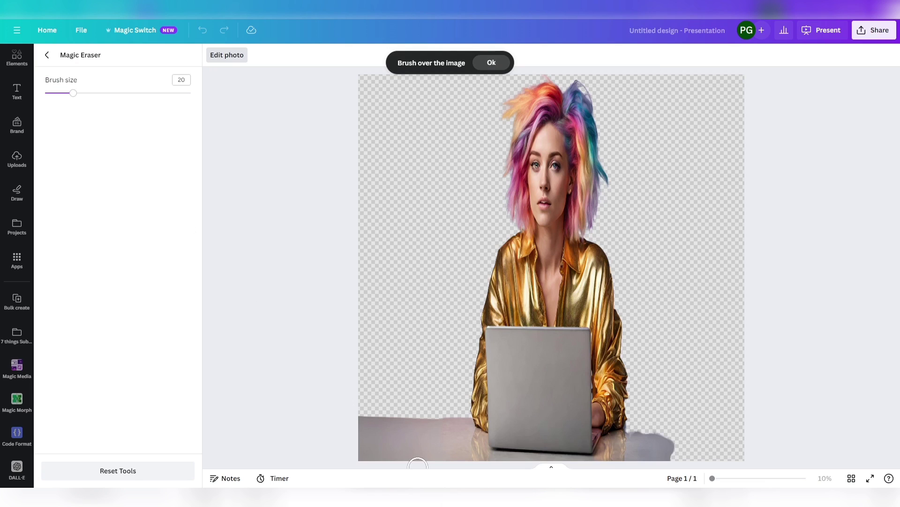
left_click_drag(369, 421, 637, 445)
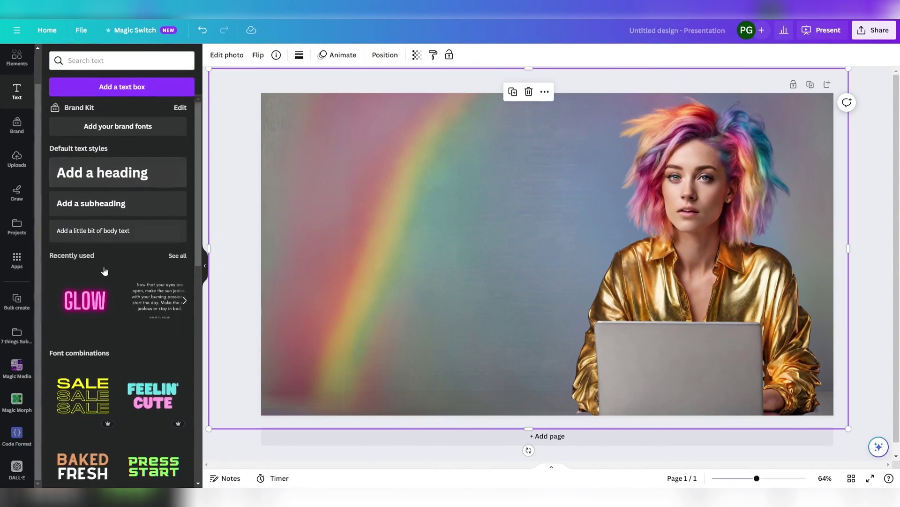
Add the pink GLOW text style and retype it as 'LEARN TO PROMPT' beside the woman
left_click(99, 296)
left_click_drag(515, 247, 465, 240)
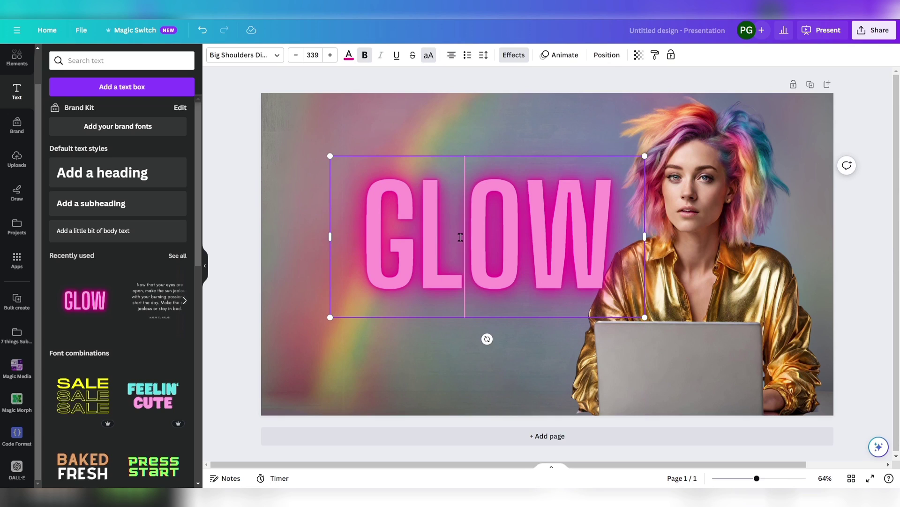
double_click(460, 238)
type("LEARN TO PR")
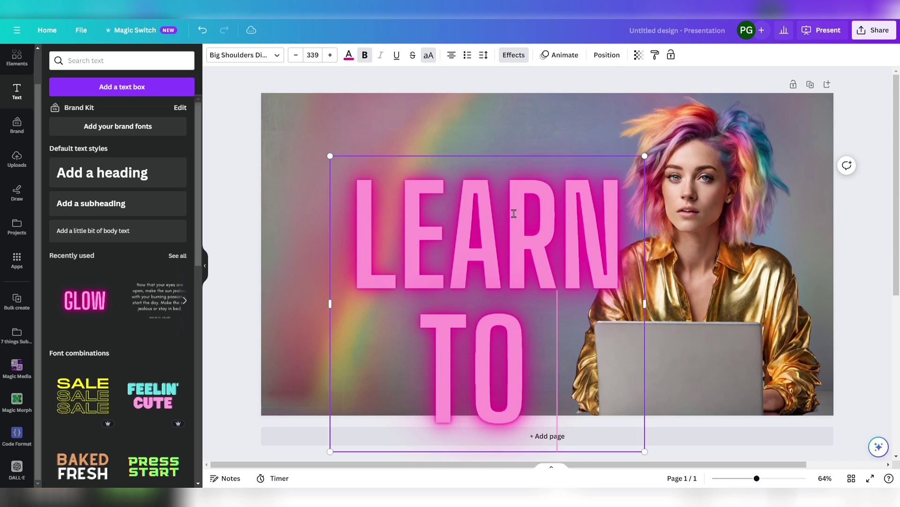
type("OMPT")
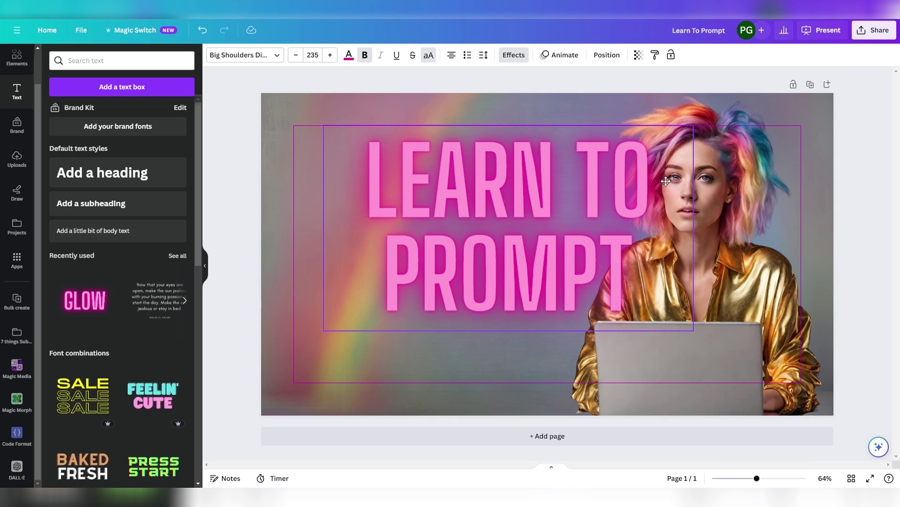
left_click_drag(666, 181, 621, 183)
Bring the woman forward in front of the heading, then select the heading to enlarge it
left_click(720, 187)
right_click(719, 188)
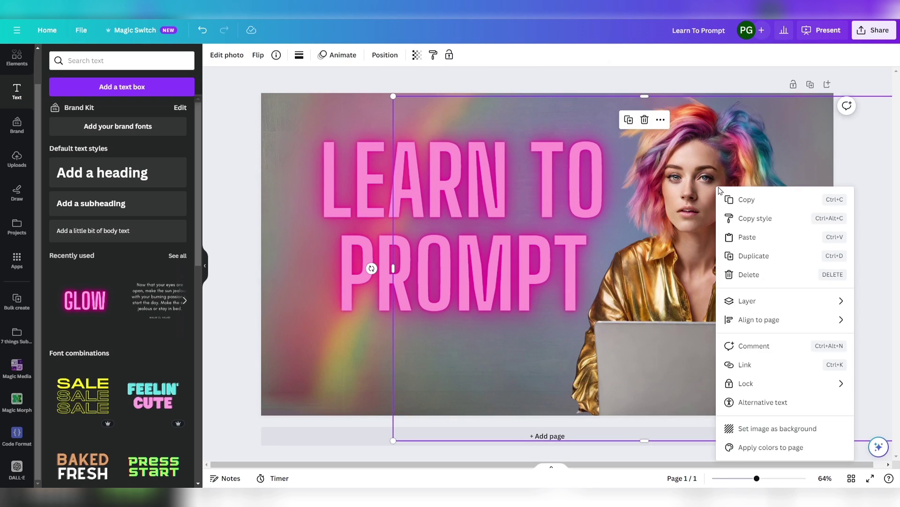
mouse_move(748, 301)
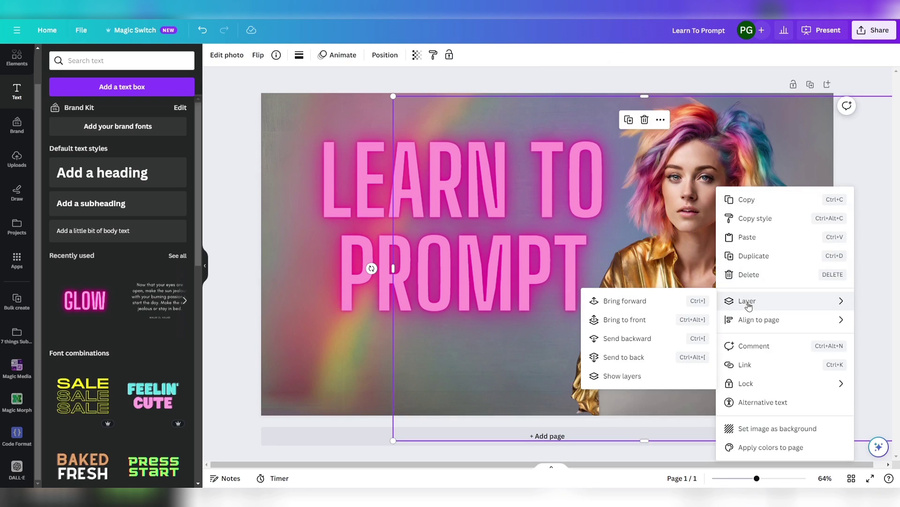
left_click(688, 309)
mouse_move(553, 277)
left_mouse_down()
mouse_move(569, 268)
mouse_move(527, 265)
mouse_move(557, 274)
left_mouse_up()
left_click(480, 237)
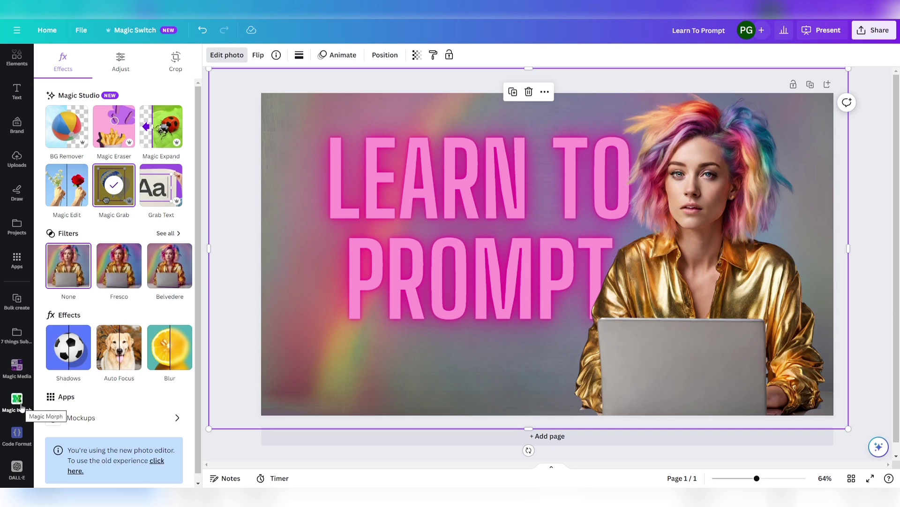
In Magic Morph, set the text to 'Learn to prompt' in Big Shoulders Display and generate Balloons-style versions
left_click(17, 401)
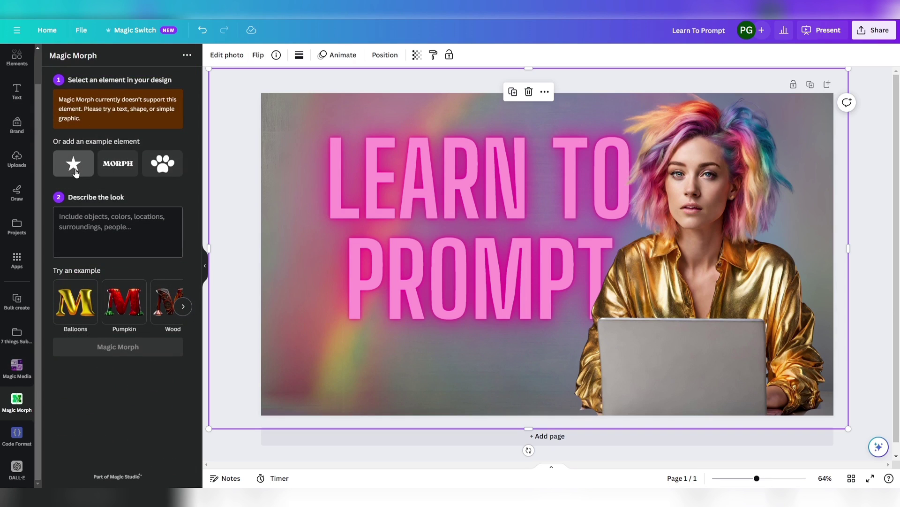
left_click(117, 164)
double_click(538, 254)
type("Lea")
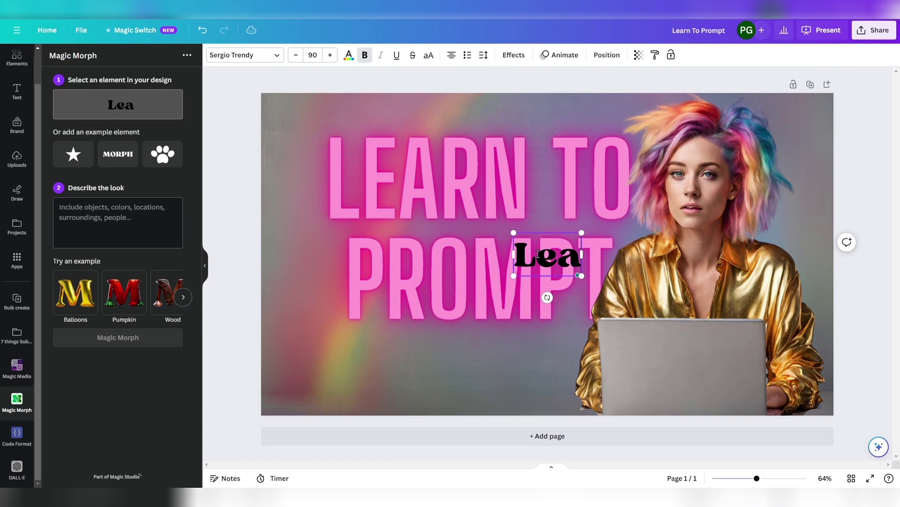
type("rn to prompt")
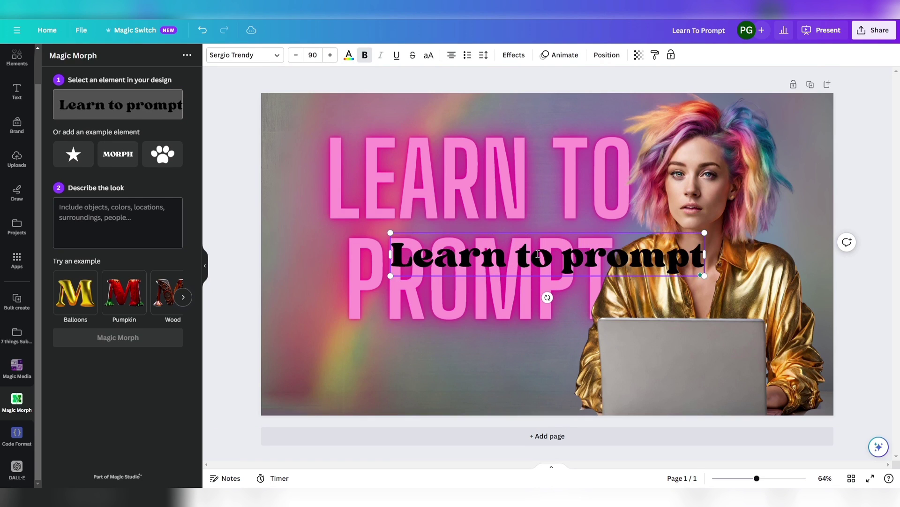
key("ctrl+a")
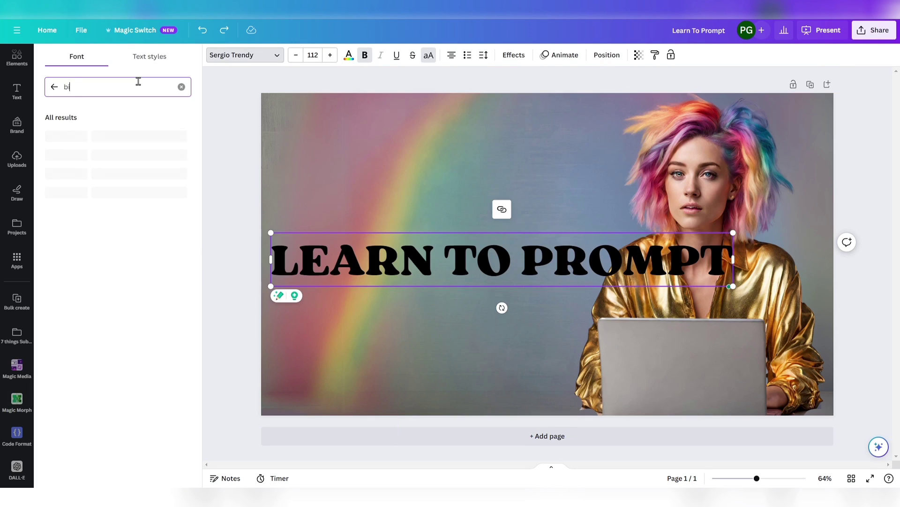
type("ig sh")
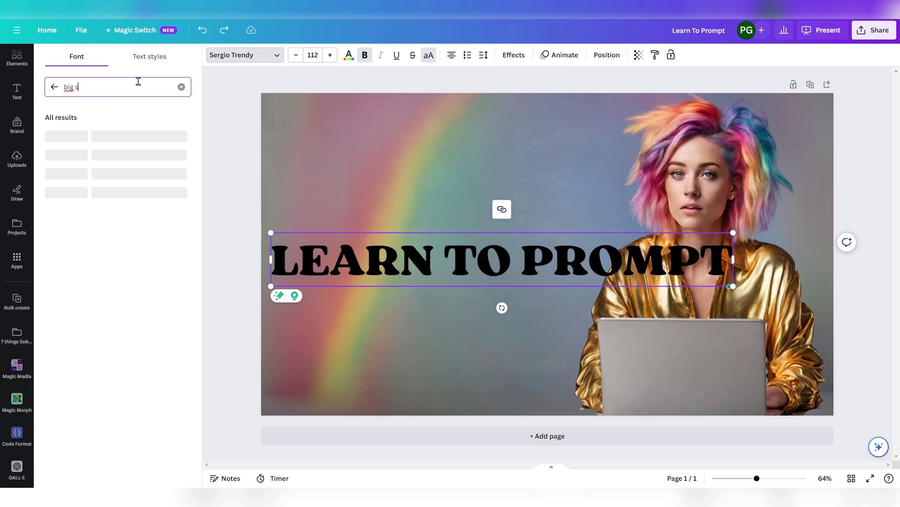
left_click(104, 180)
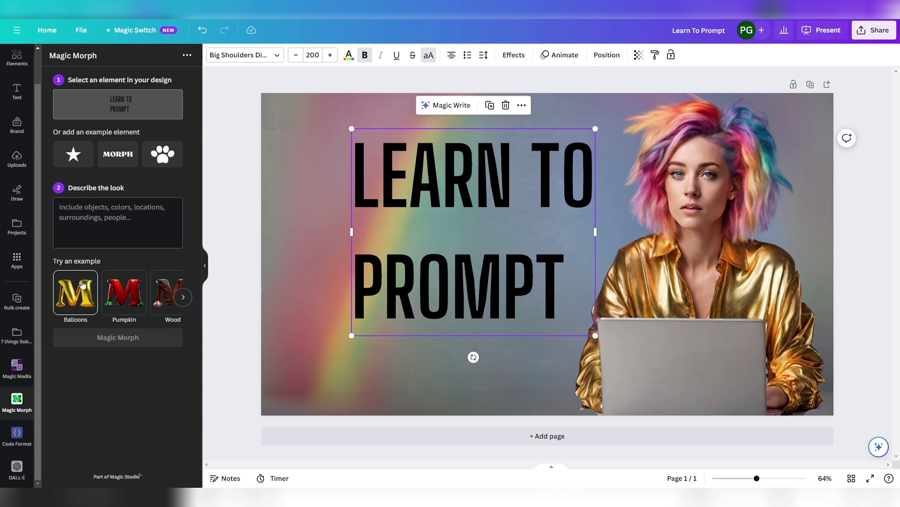
left_click(82, 285)
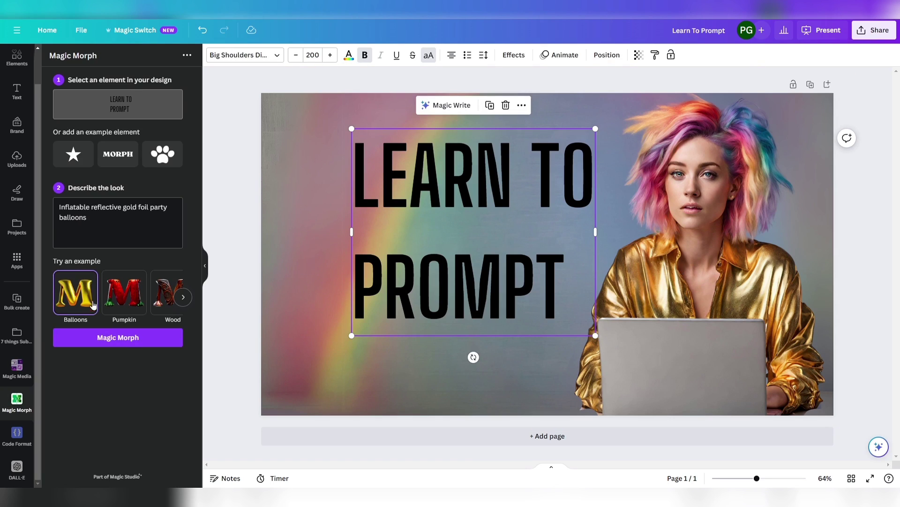
left_click(107, 337)
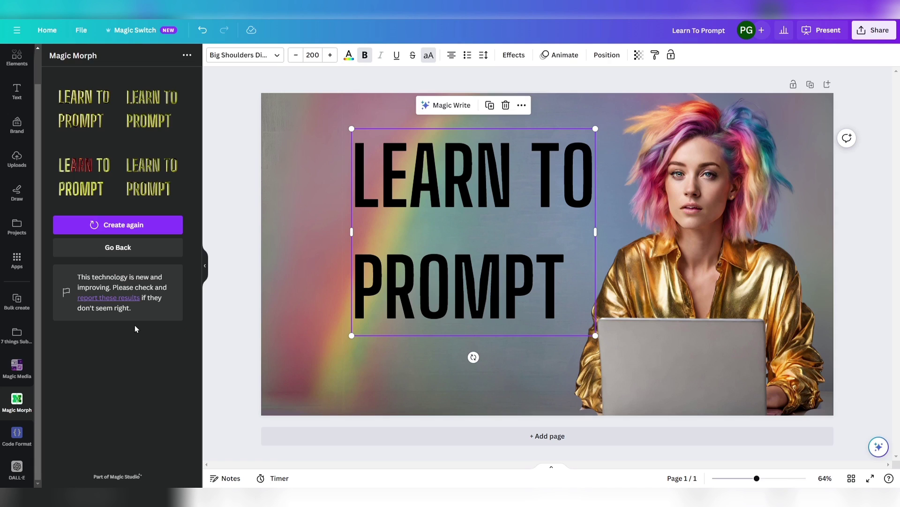
Add the first gold-lettered result, enlarge it, and align it over the black title
left_click(86, 117)
left_click_drag(511, 286, 612, 367)
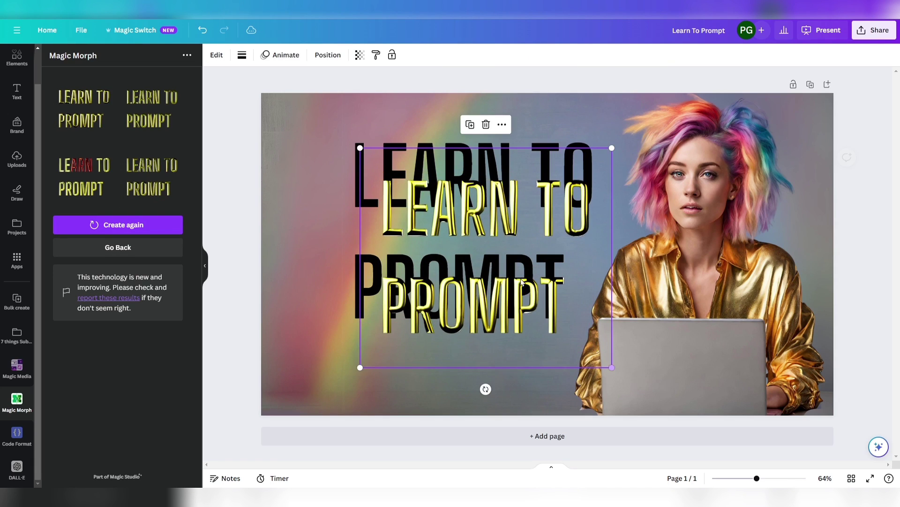
left_click_drag(484, 222, 468, 199)
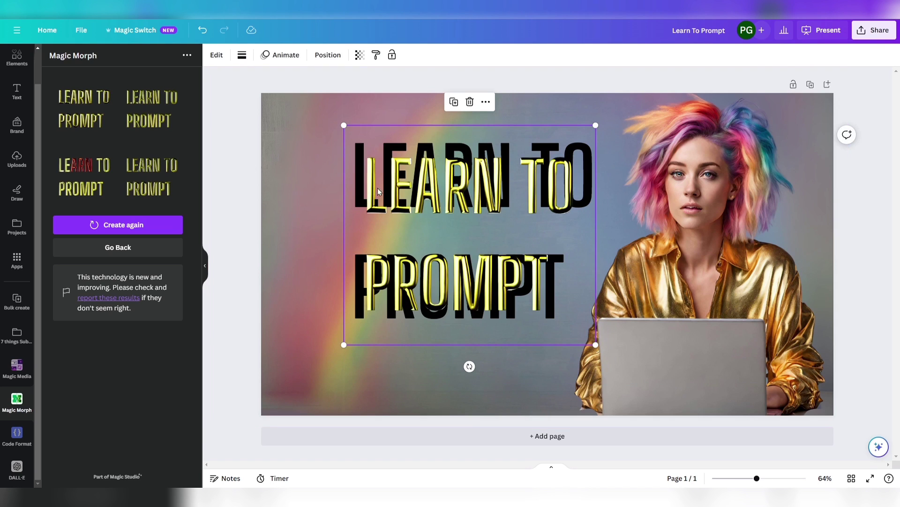
left_click_drag(378, 187, 413, 191)
left_click(364, 187)
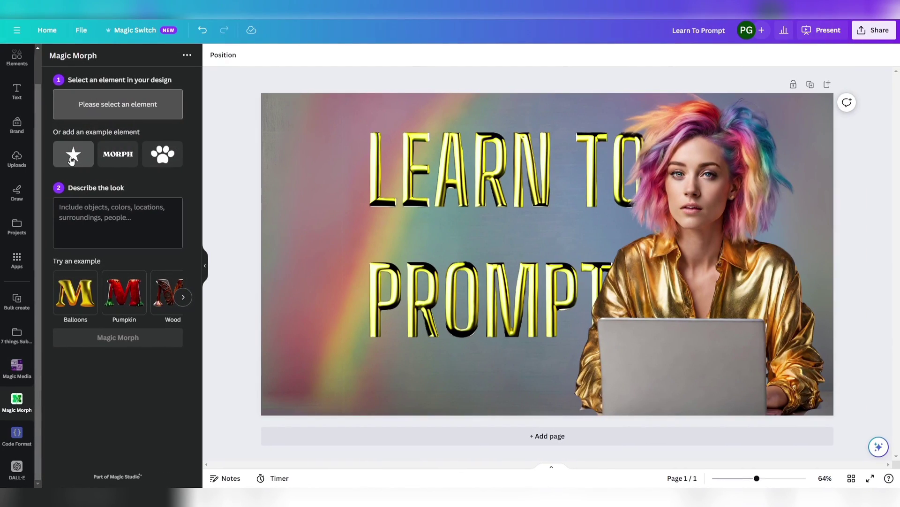
Morph the example star into a Balloons-style gold star and select it on the slide
left_click(71, 160)
left_click(75, 292)
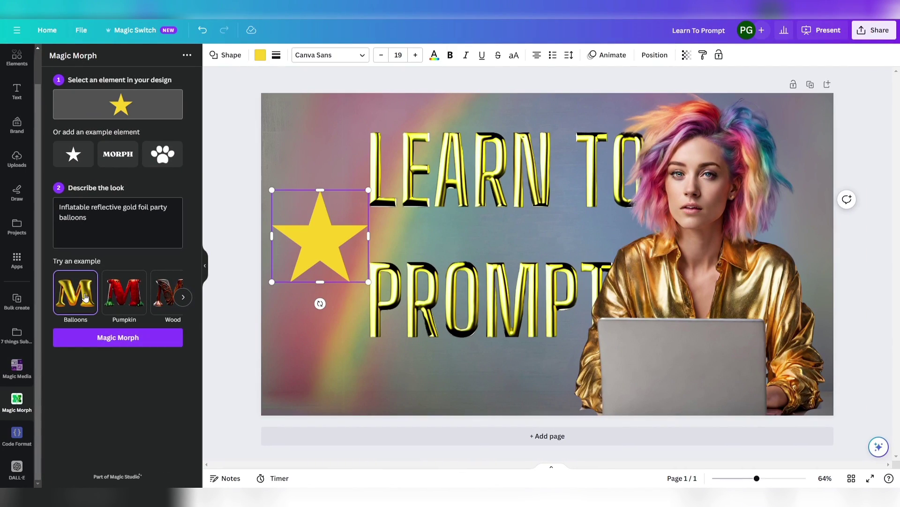
left_click(116, 337)
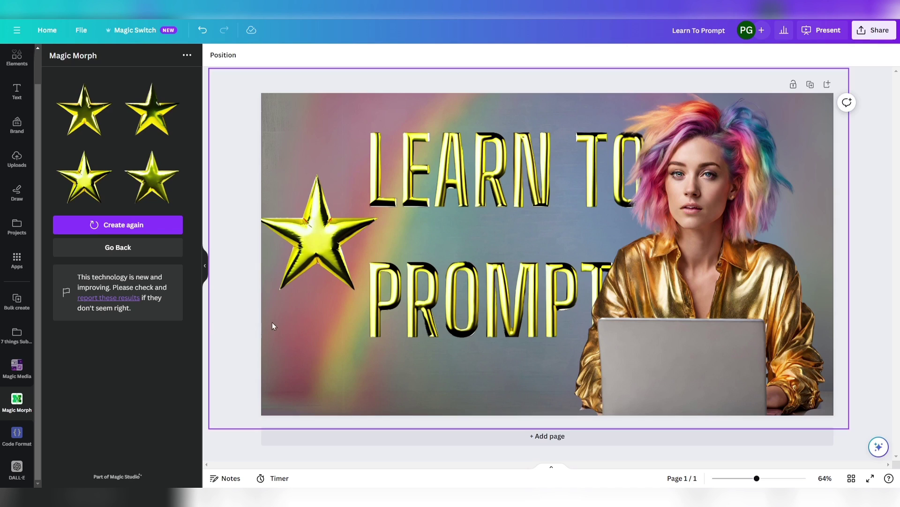
left_click(299, 240)
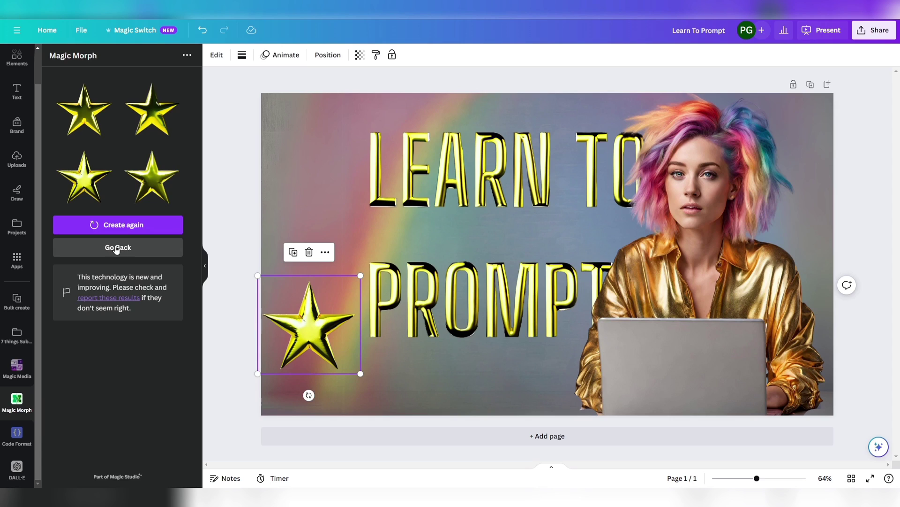
Return to the morph form to browse further example looks and the stylable shape types
left_click(117, 248)
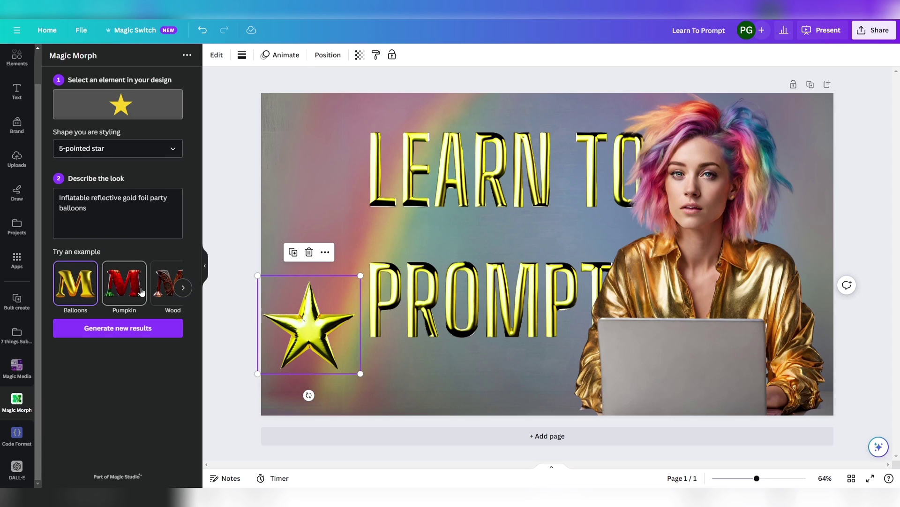
left_click(184, 289)
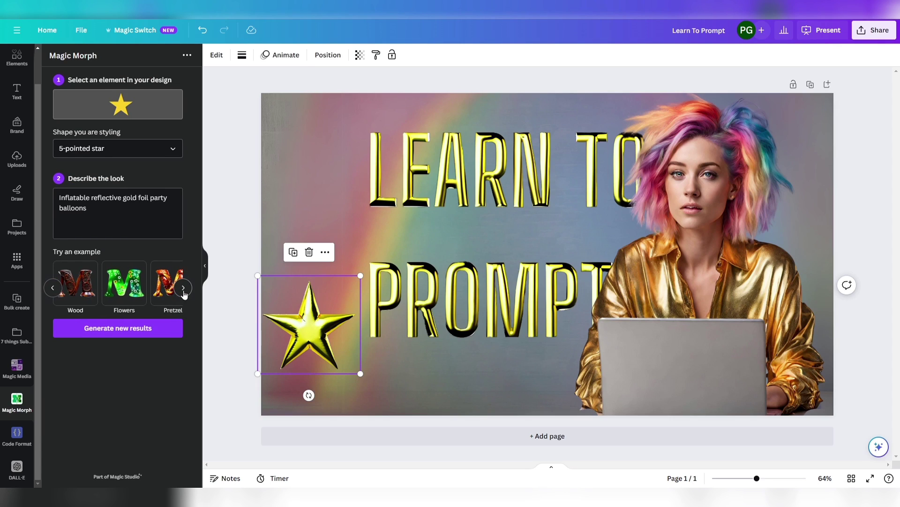
left_click(183, 288)
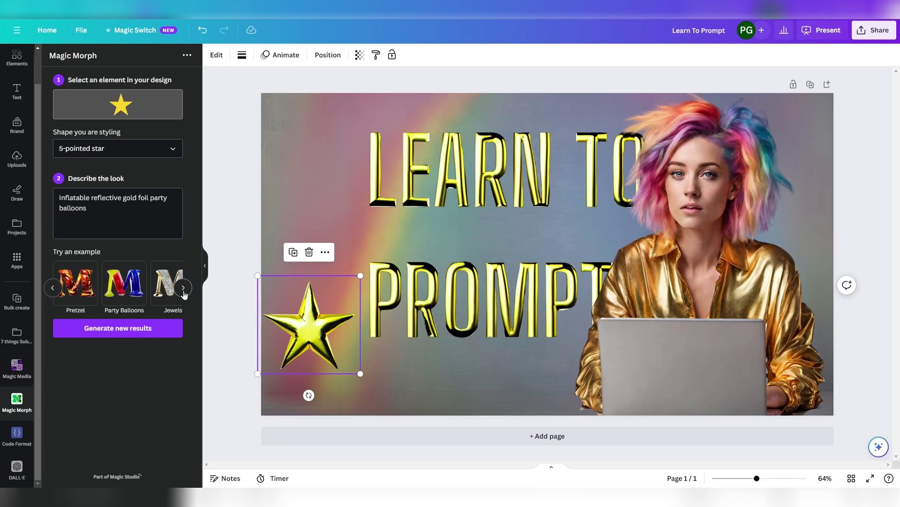
left_click(184, 291)
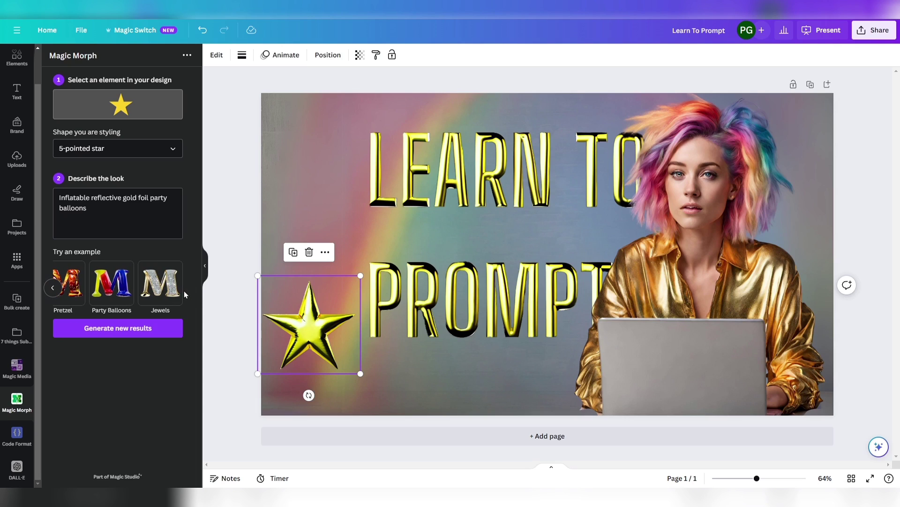
left_click_drag(87, 209, 54, 189)
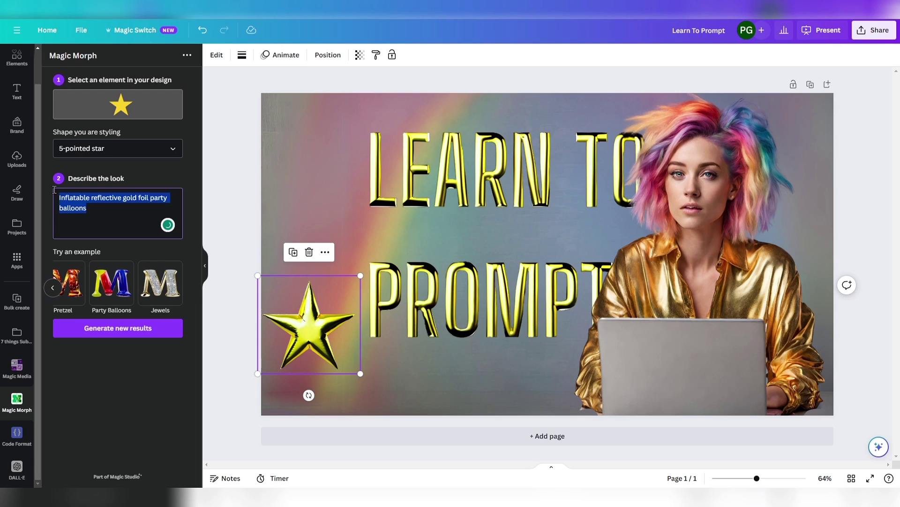
left_click(174, 154)
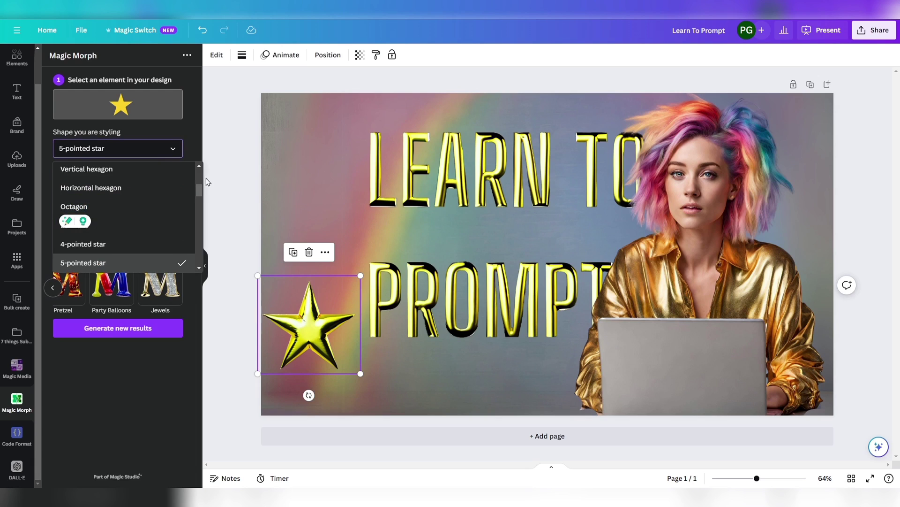
left_click_drag(201, 191, 202, 231)
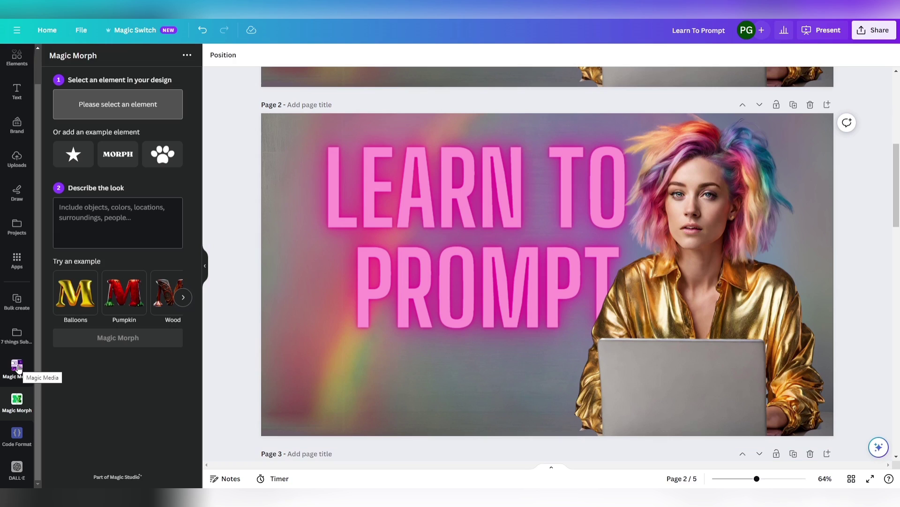
Switch Magic Media to Videos and paste a scene description into the video prompt
left_click(17, 366)
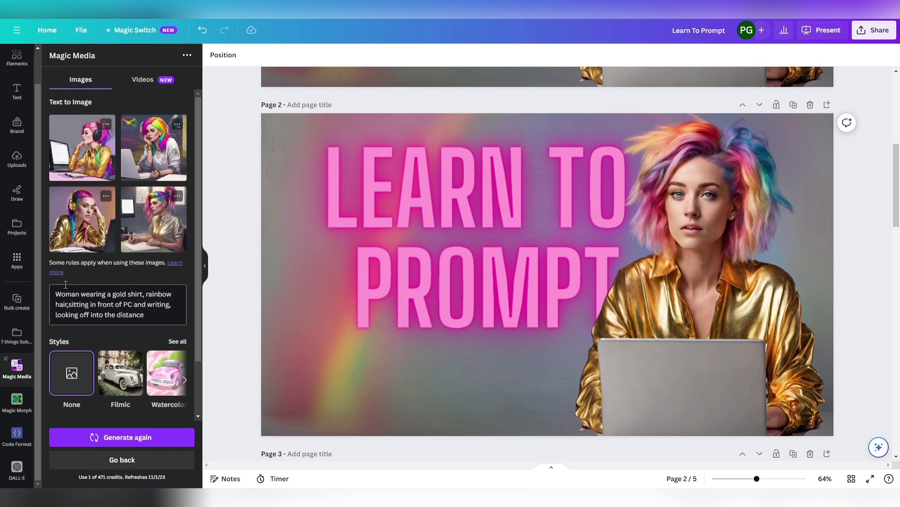
left_click(148, 82)
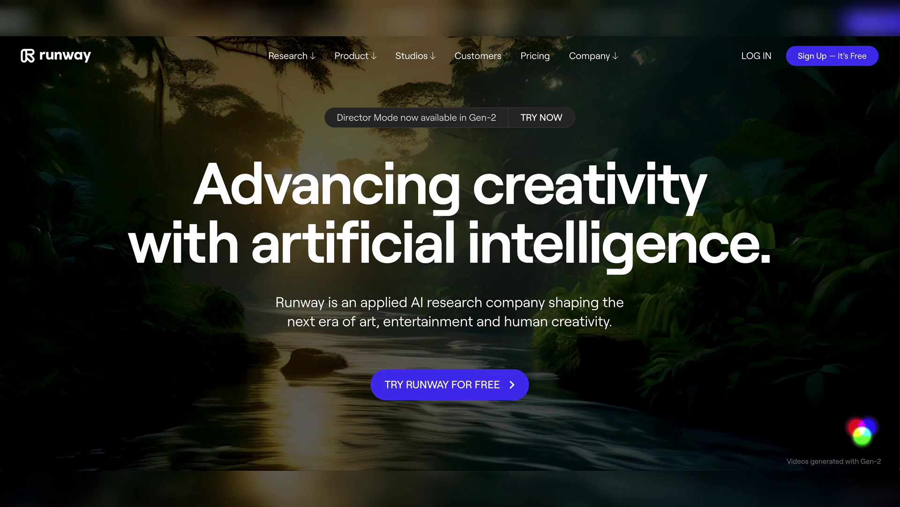
scroll(450, 253, "down", 10)
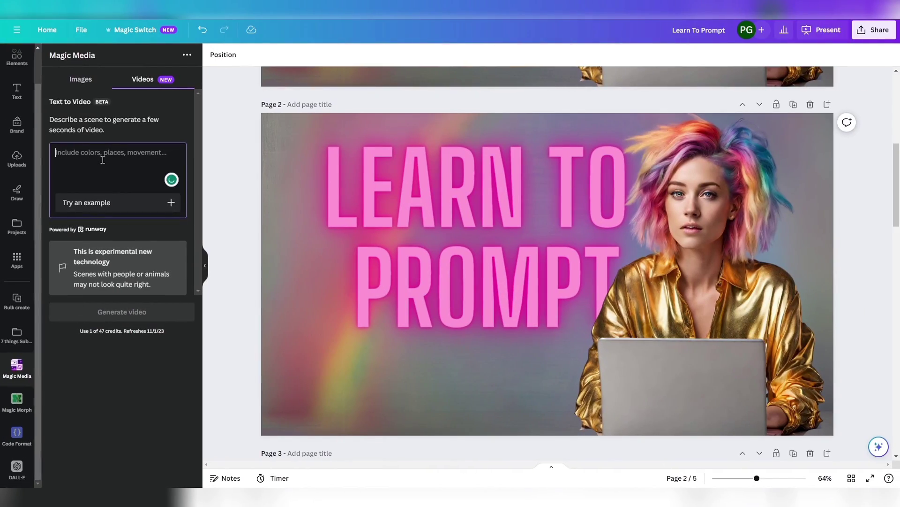
right_click(104, 164)
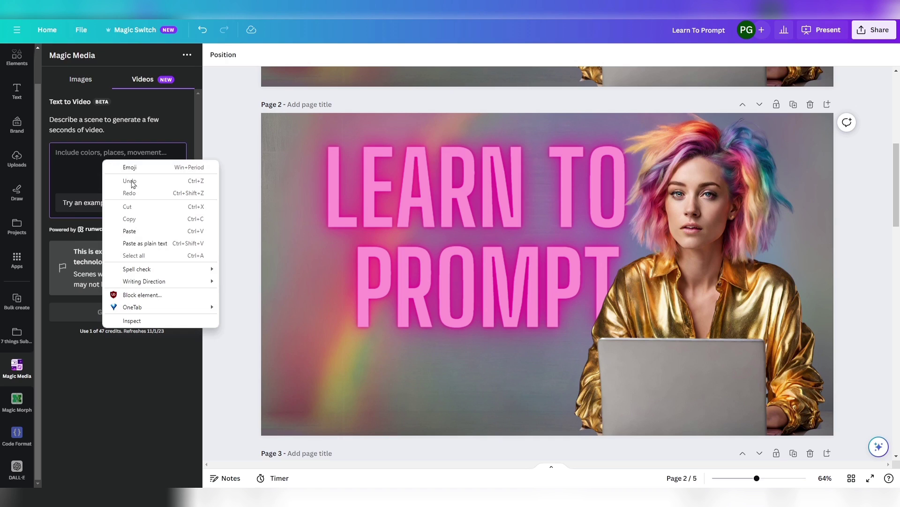
left_click(133, 230)
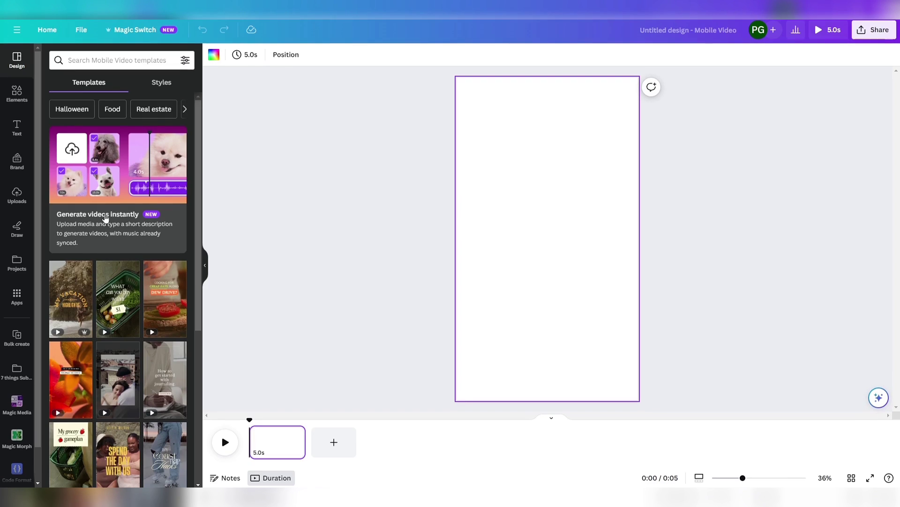
Start Generate videos instantly, pick images including the ice-cream one, and begin typing the video description
left_click(105, 218)
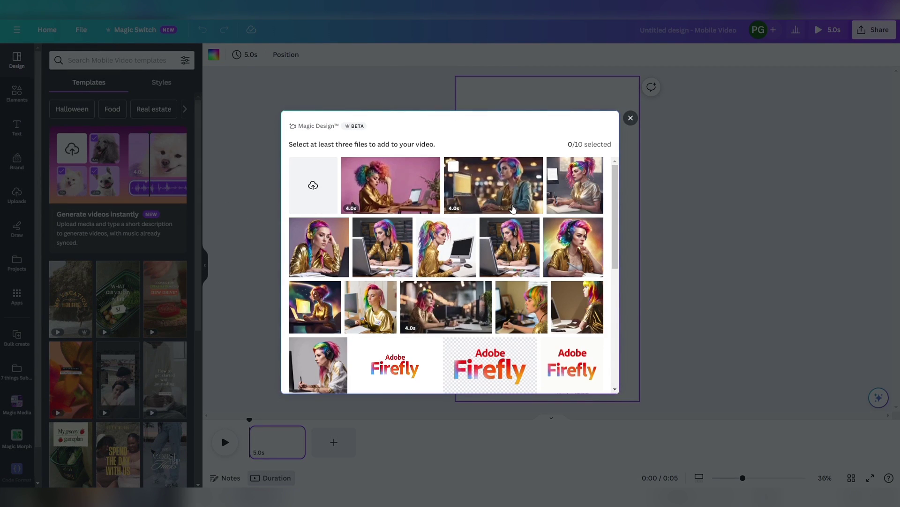
scroll(497, 205, "down", 3)
scroll(512, 209, "down", 4)
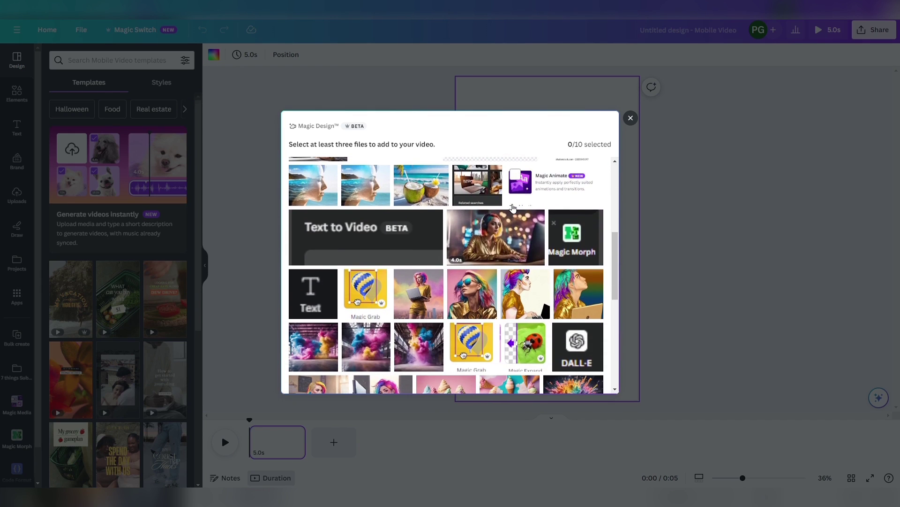
left_click(512, 209)
left_click(443, 274)
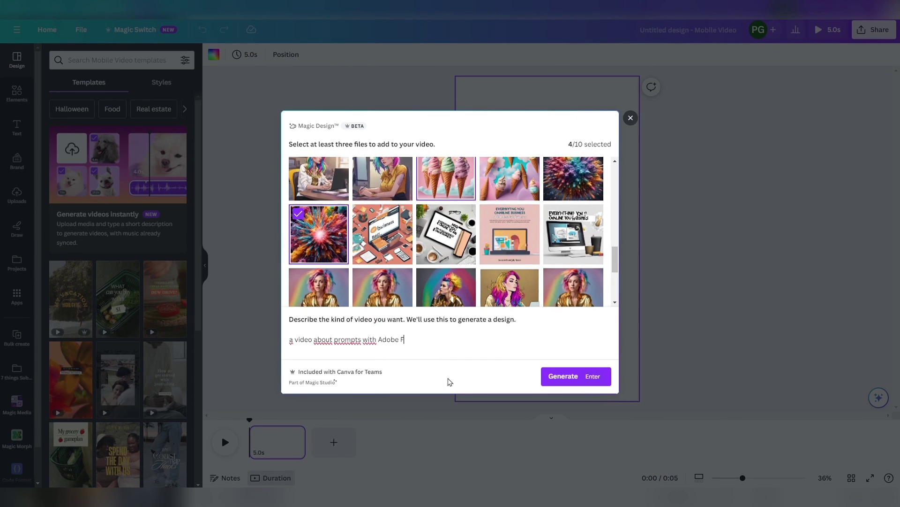
type("ly")
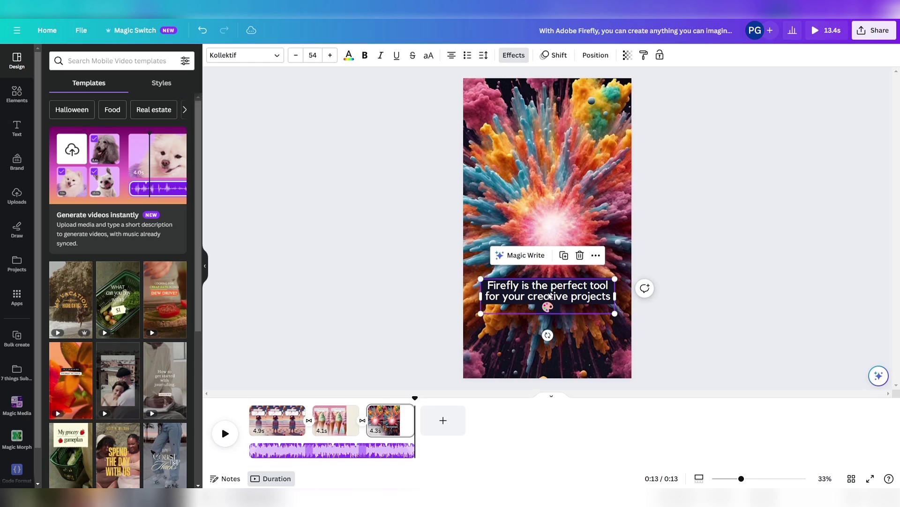
Nudge the caption slightly higher and look through its AI rewriting options
mouse_move(561, 298)
left_mouse_down()
mouse_move(559, 246)
mouse_move(559, 291)
left_mouse_up()
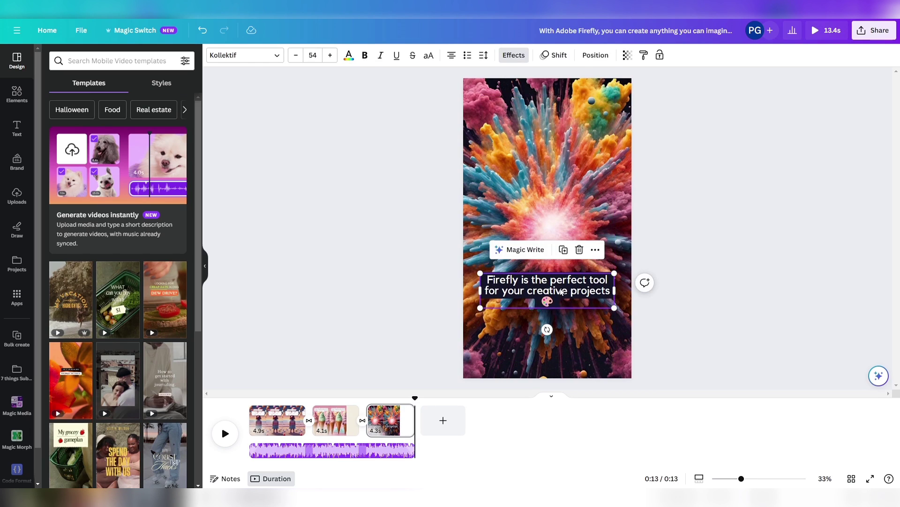
left_click(538, 252)
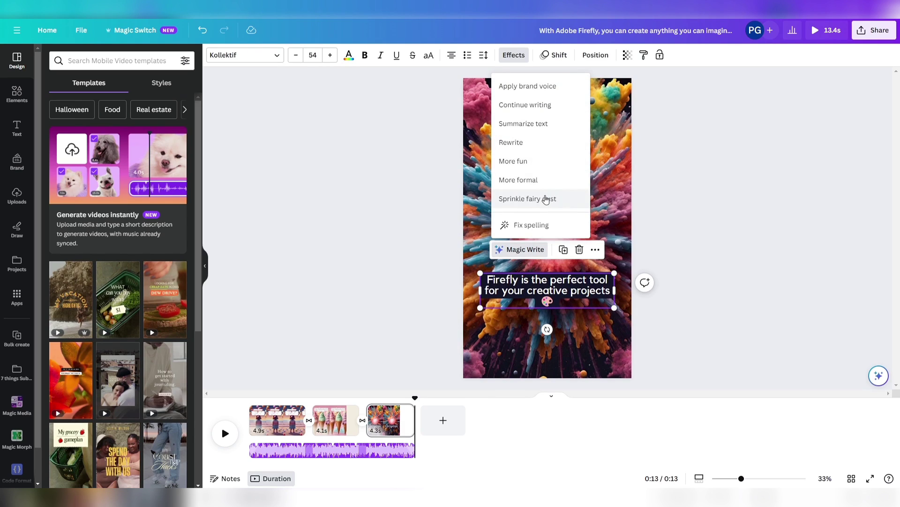
left_click(435, 221)
Lengthen the background music's fade-in to 5.0s
left_click(381, 457)
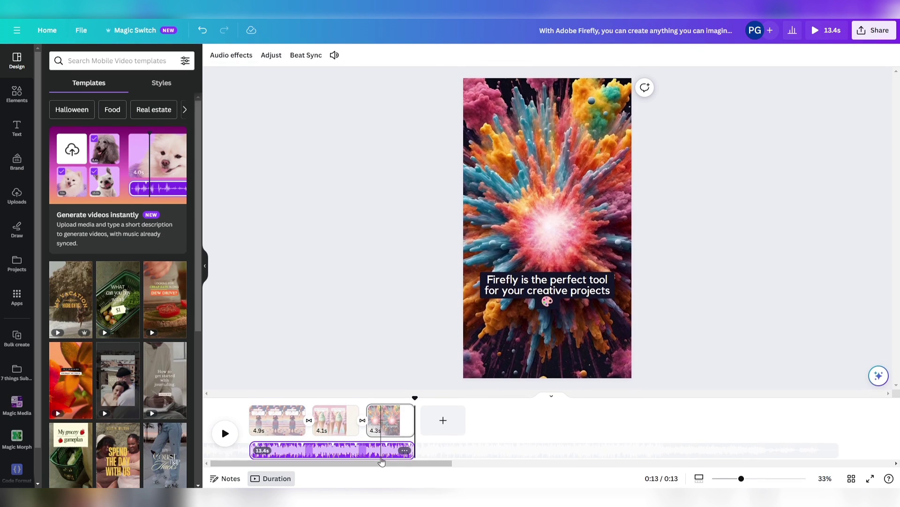
left_click(231, 56)
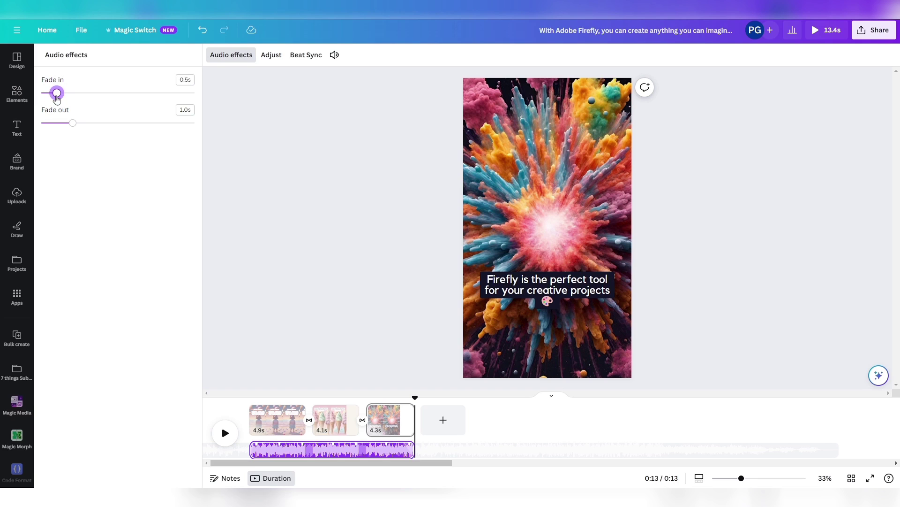
left_click_drag(56, 93, 235, 354)
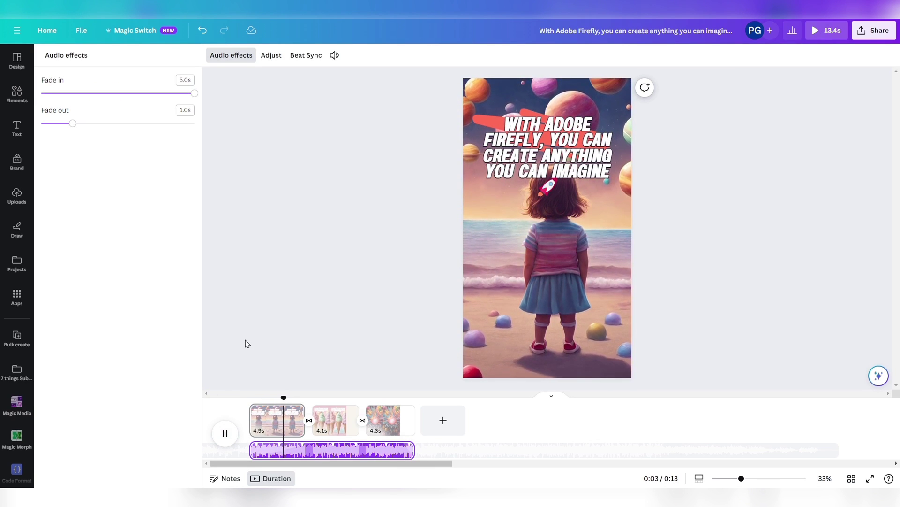
left_click(225, 434)
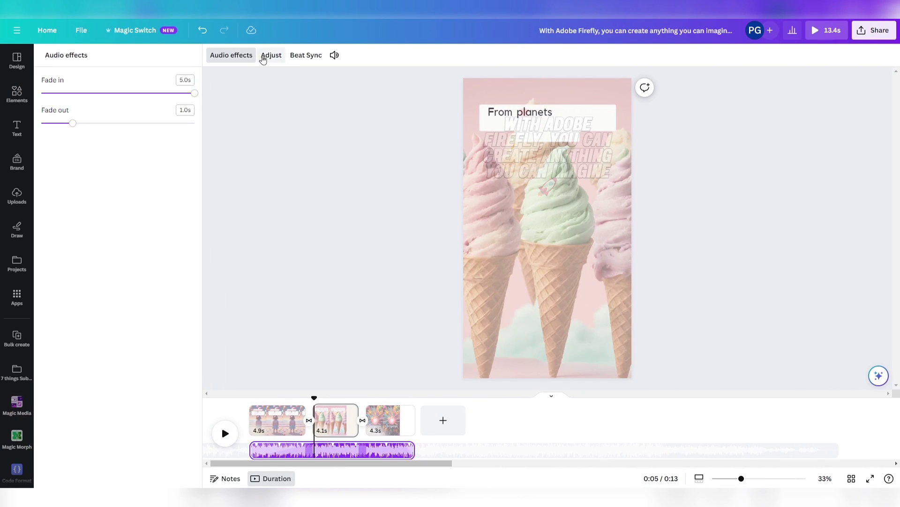
Shift the music to start later in the track, sync pages to the beat, and play the video
left_click(264, 57)
left_click_drag(393, 452, 224, 454)
left_click(330, 109)
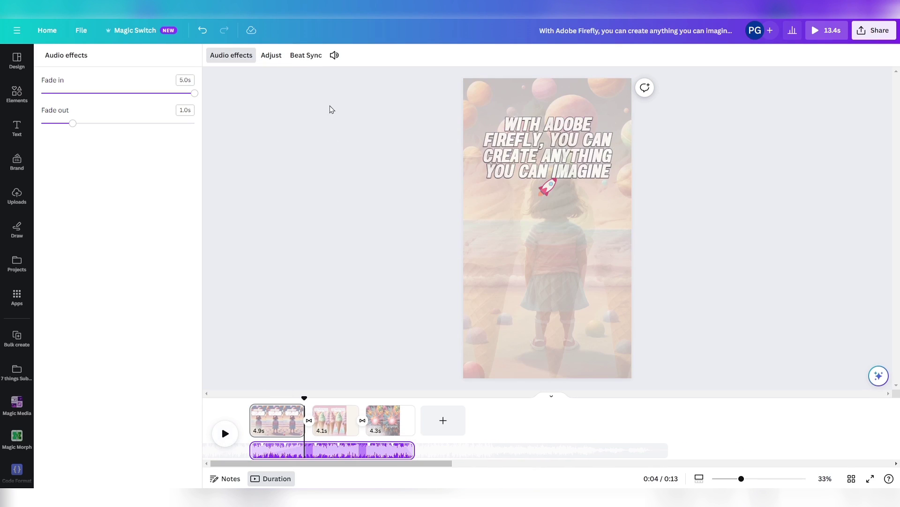
left_click(306, 56)
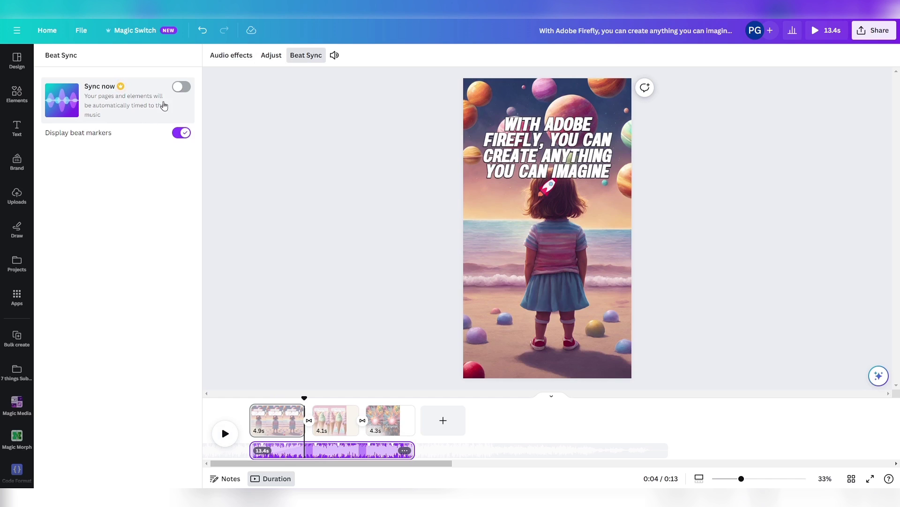
left_click(181, 88)
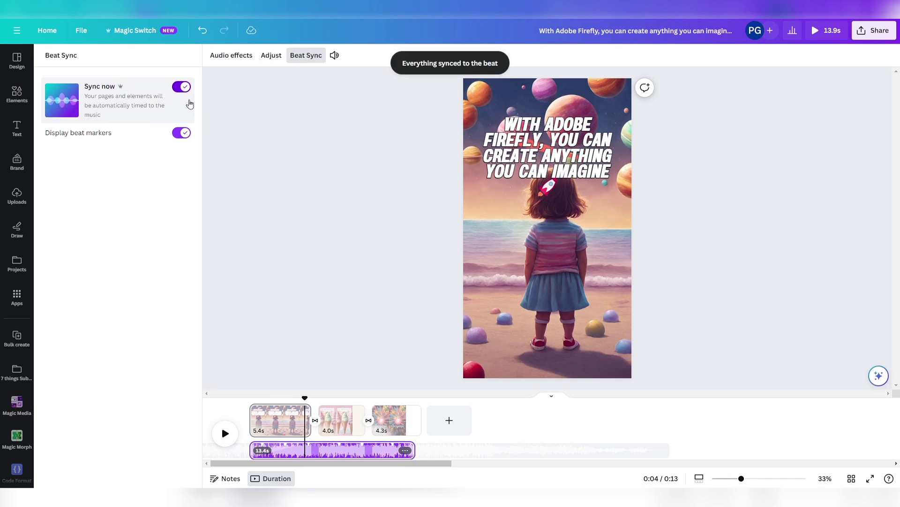
key("space")
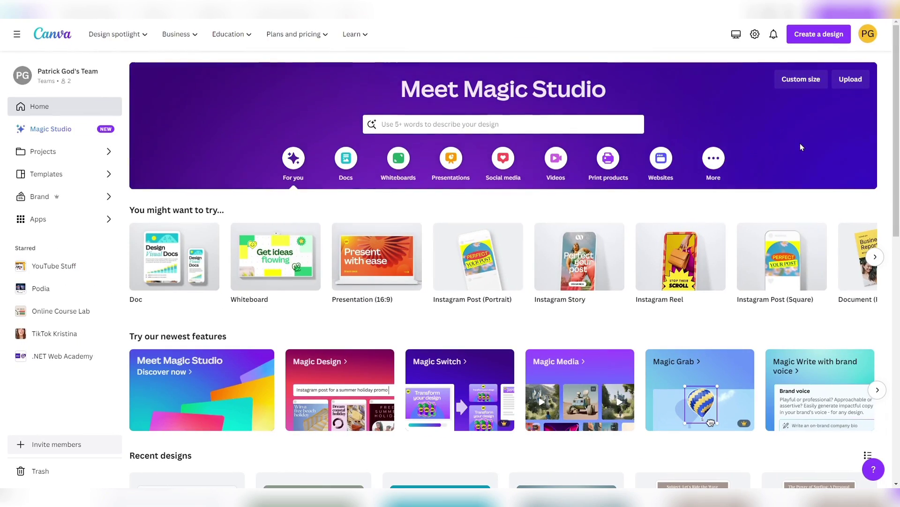
Generate designs from the pasted surfing prompt and customize the Riding the Waves of Life template
left_click(493, 125)
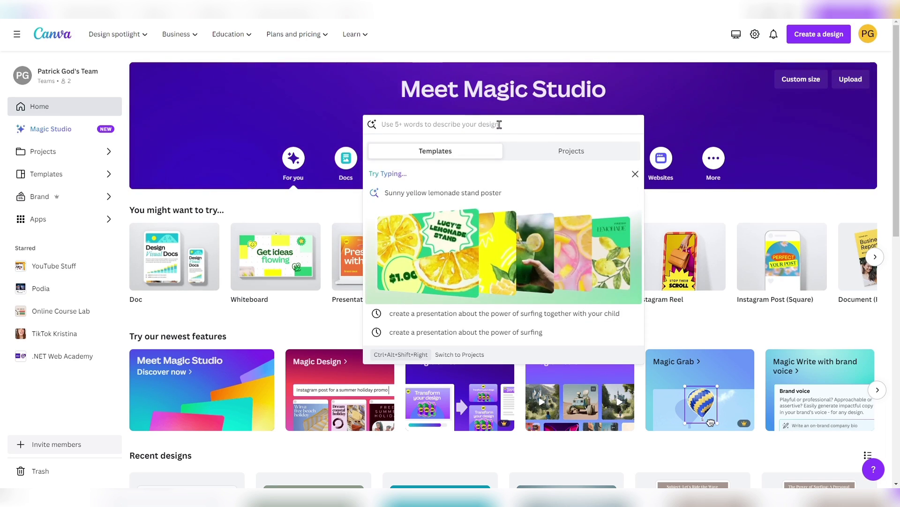
key("ctrl+v")
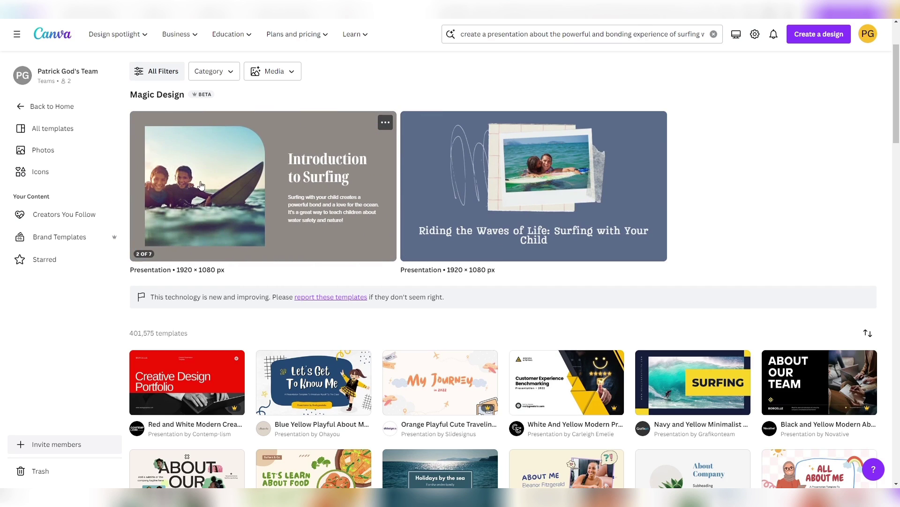
mouse_move(543, 187)
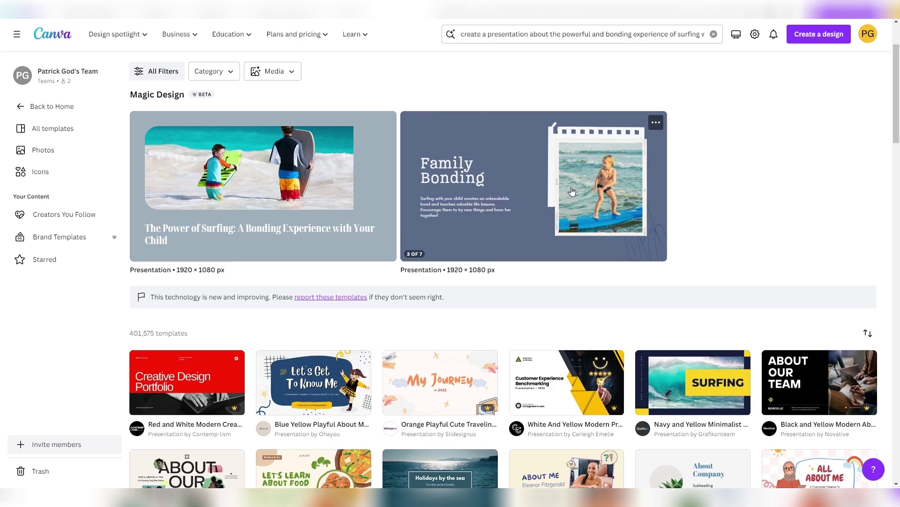
left_click(572, 191)
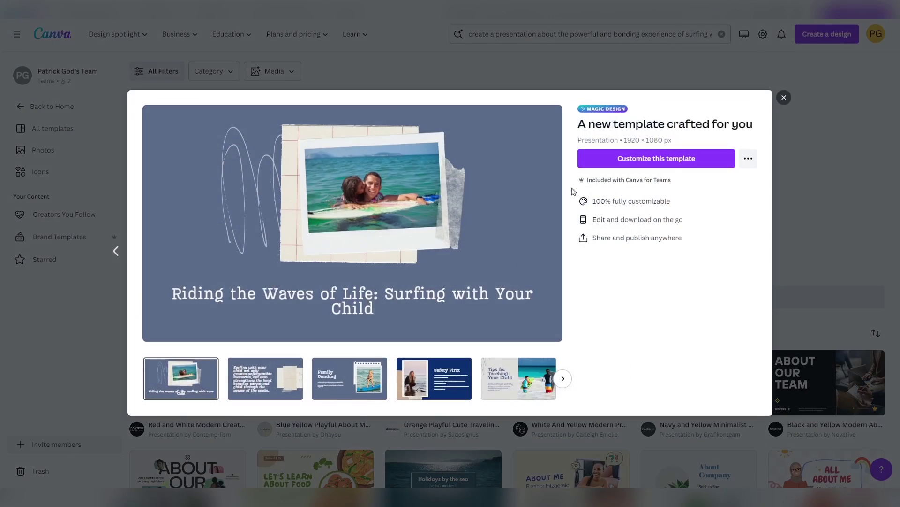
left_click(637, 159)
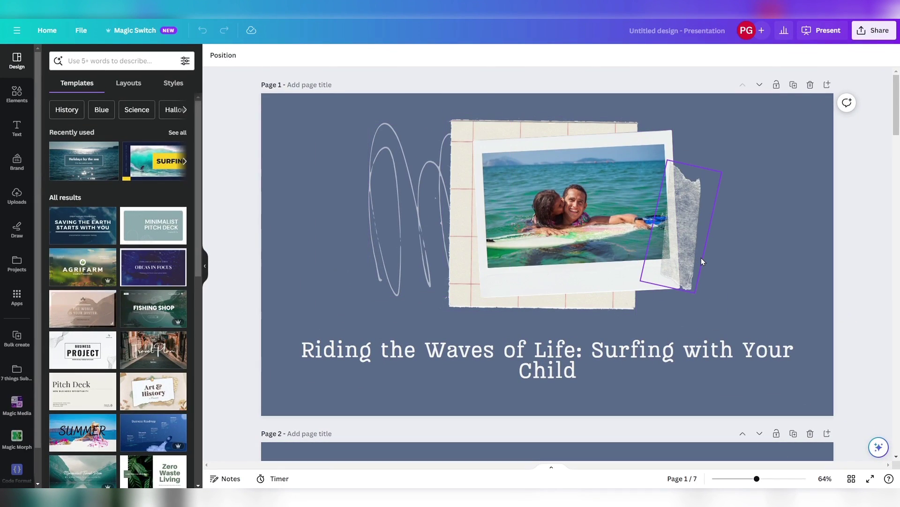
Scroll through the seven surfing slides and bring up the design's colour and font styles
scroll(701, 257, "down", 7)
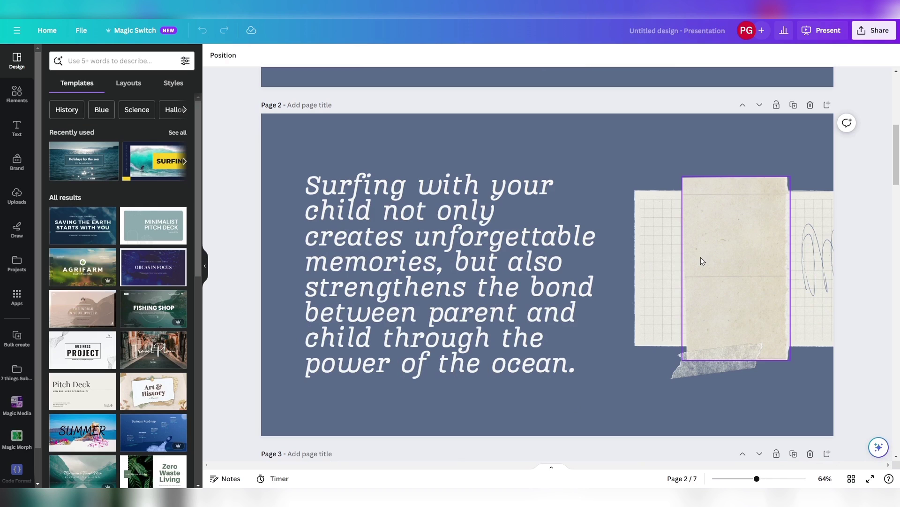
scroll(701, 257, "down", 7)
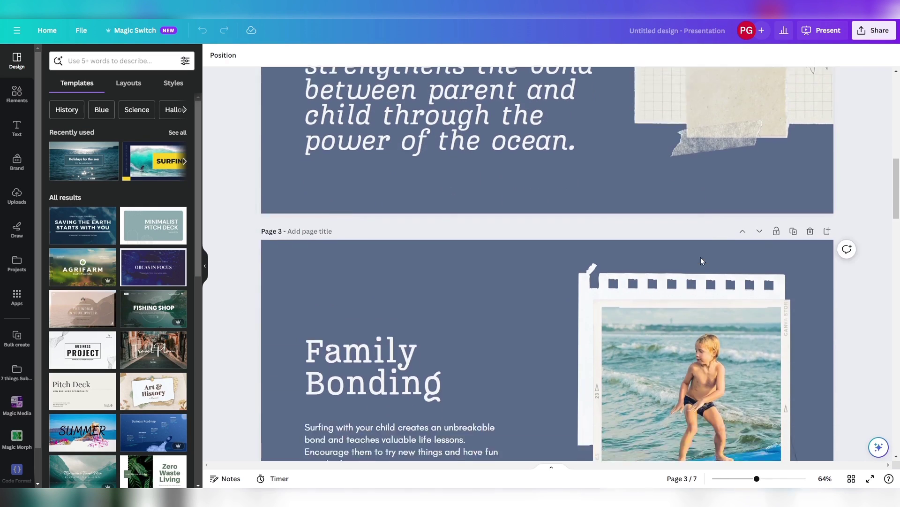
scroll(701, 257, "down", 7)
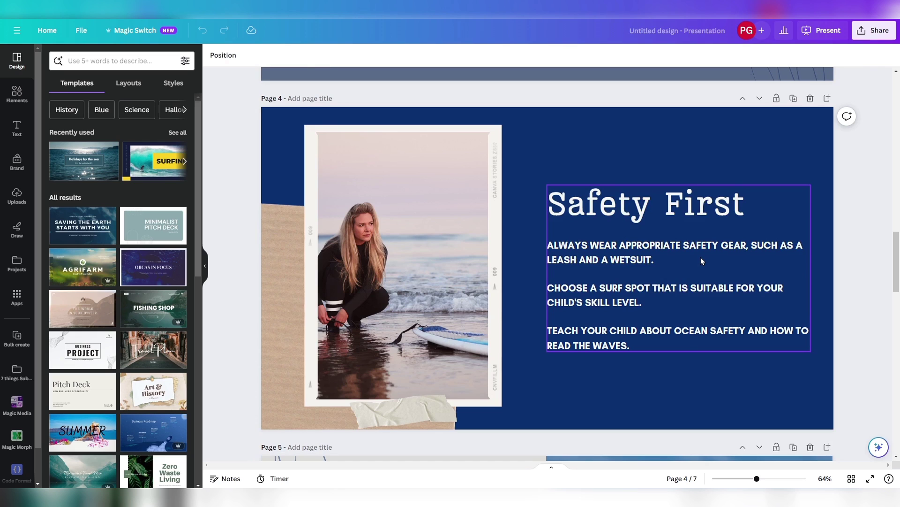
scroll(701, 260, "down", 8)
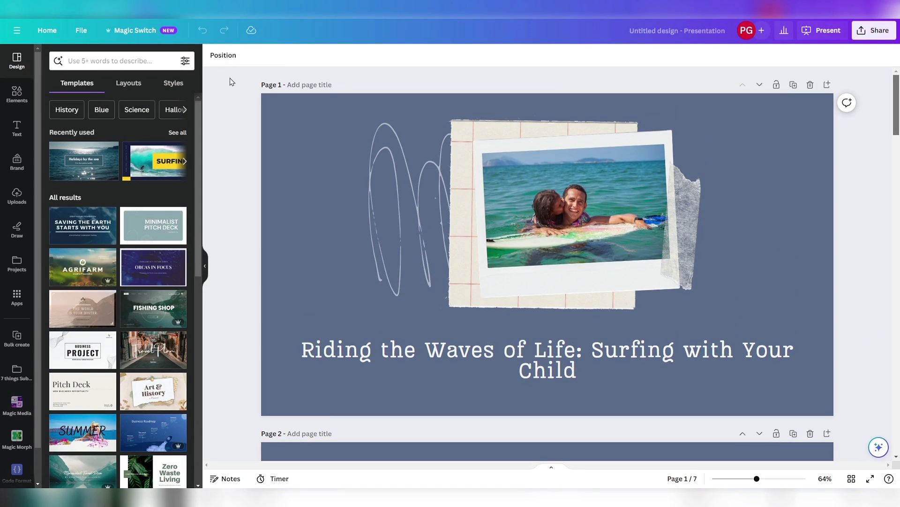
left_click(181, 85)
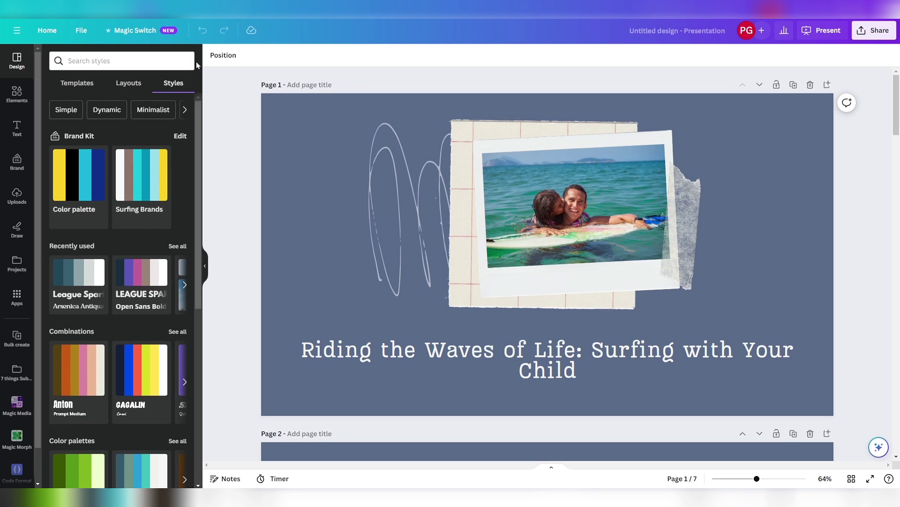
Apply the Surfing Brands palette to page 1, shuffling its colours several times, then to page 2
left_click(142, 183)
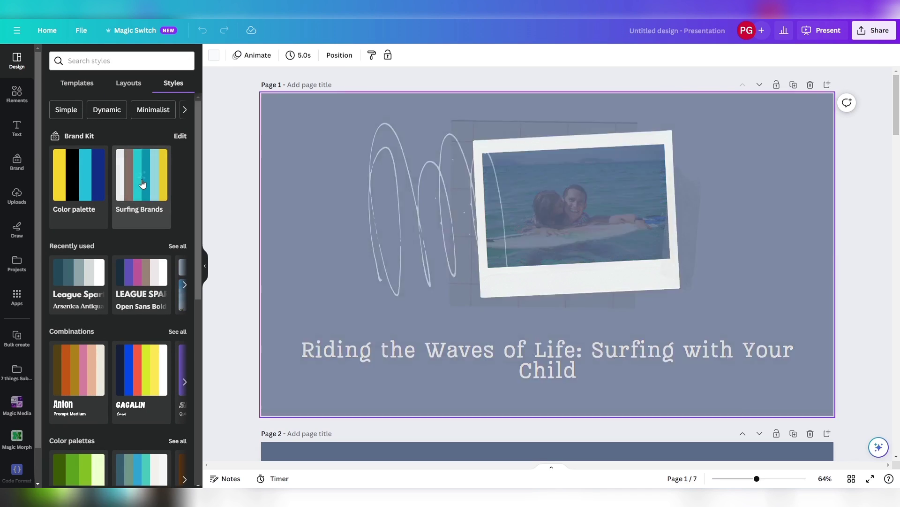
left_click(142, 183)
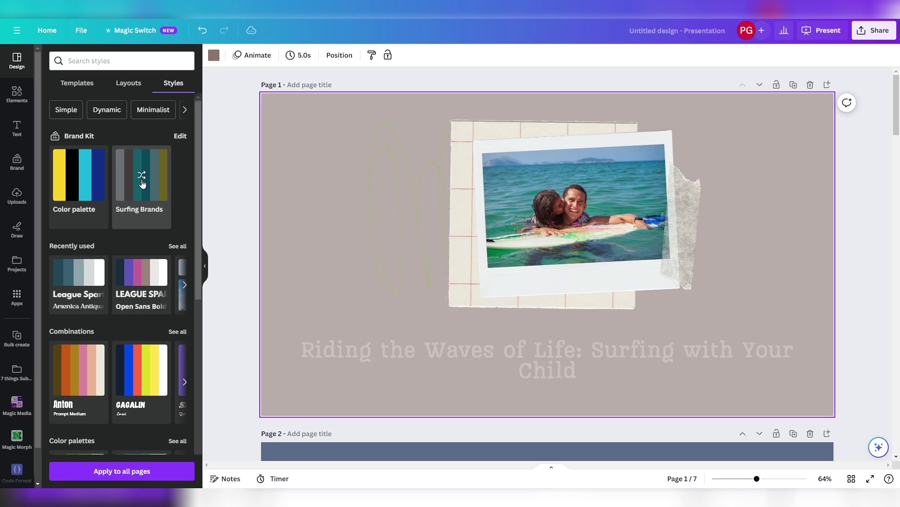
left_click(142, 183)
left_click(143, 183)
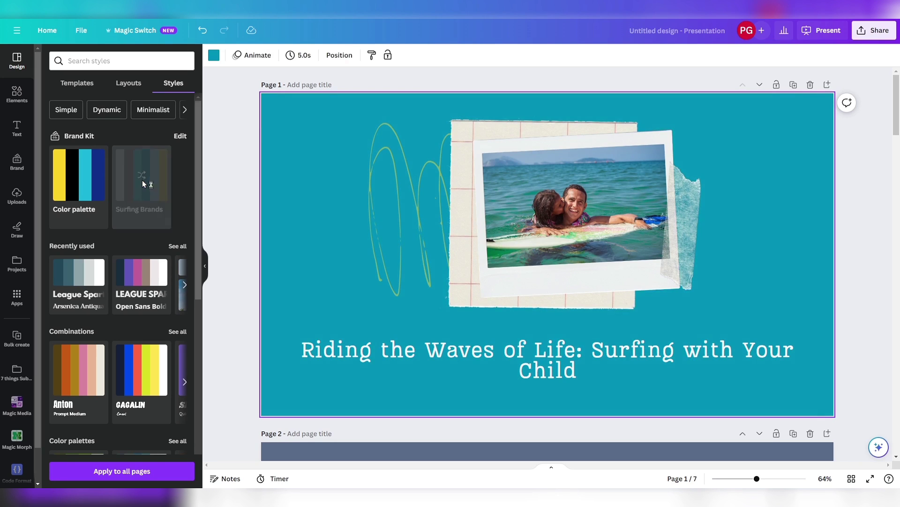
left_click(142, 183)
scroll(314, 185, "down", 10)
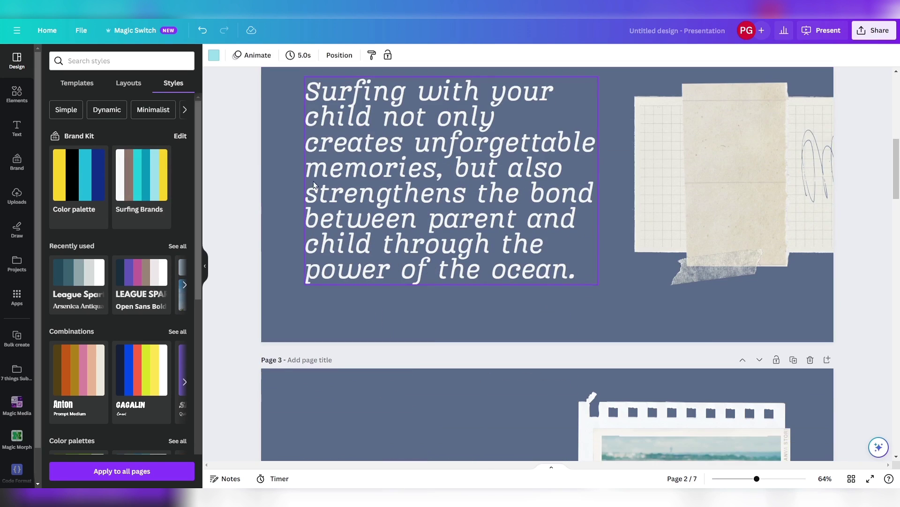
left_click(160, 183)
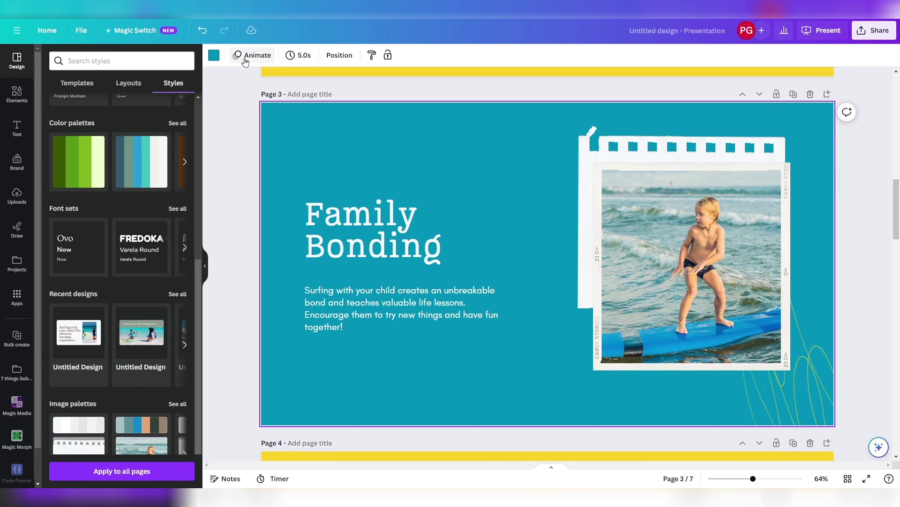
Run Magic Animate and preview the Bold, Elegant, Energetic, Professional, Handmade, Digital and Grunge styles
left_click(244, 60)
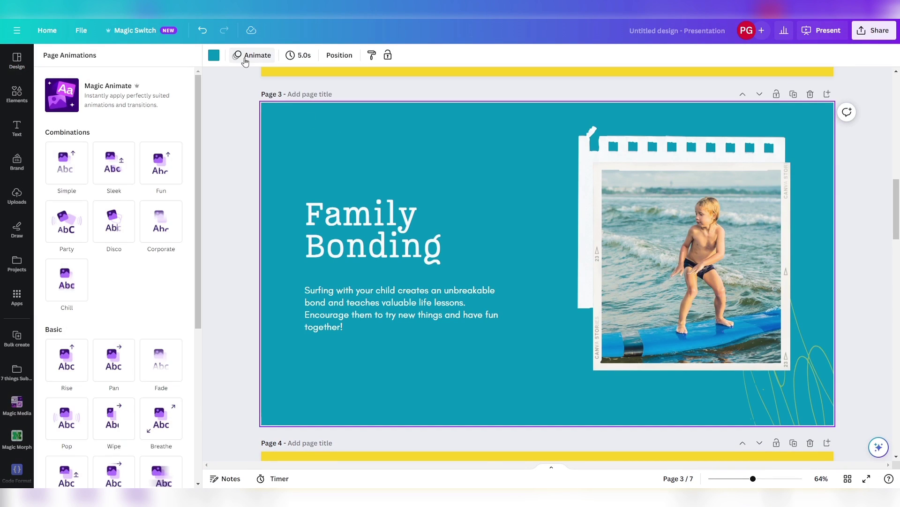
left_click(172, 87)
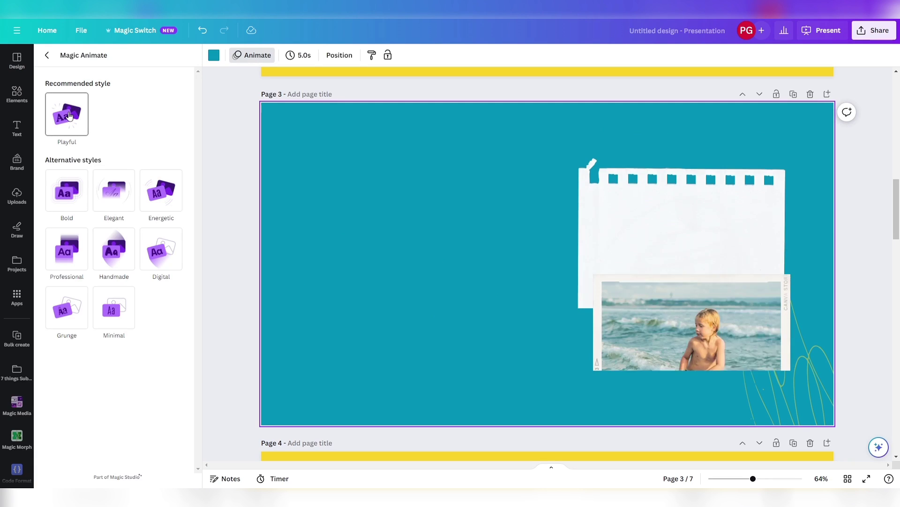
left_click(67, 190)
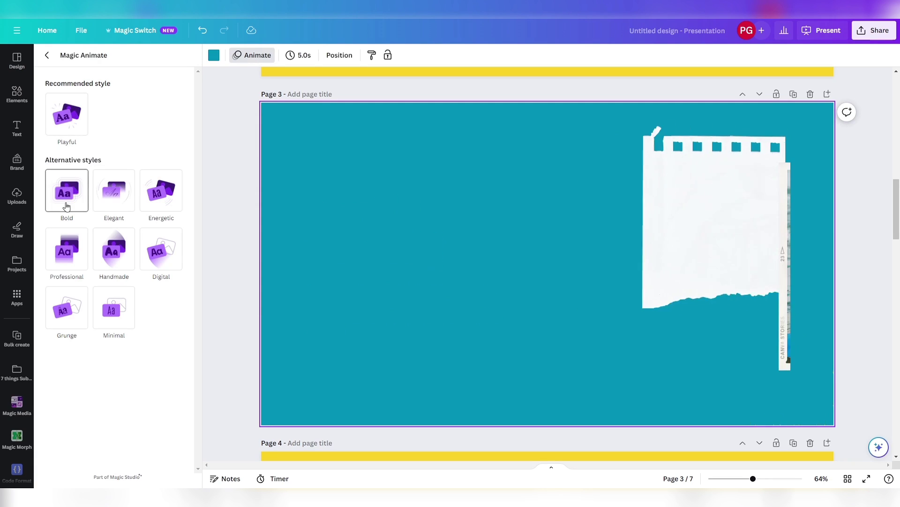
left_click(114, 205)
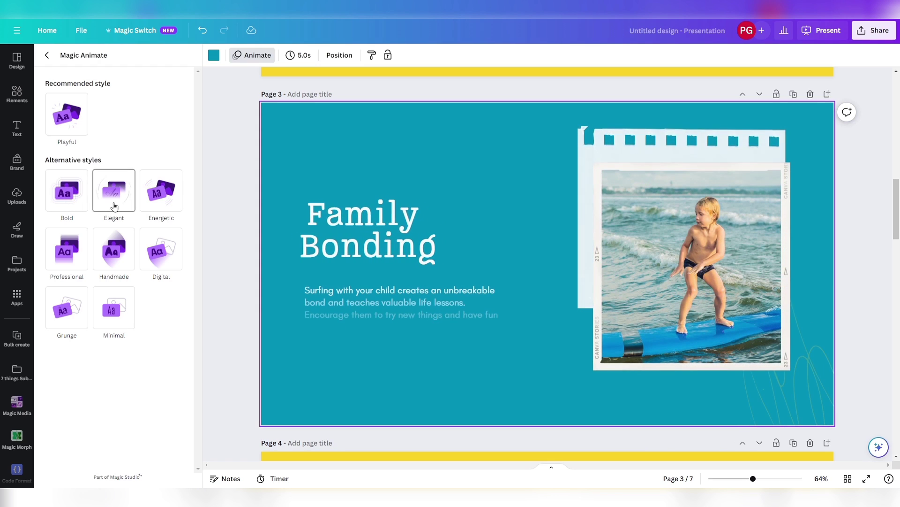
left_click(169, 205)
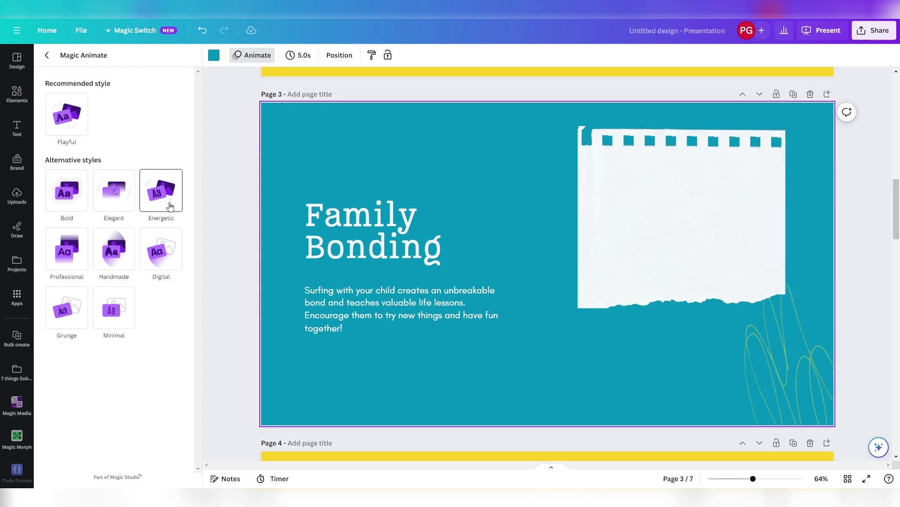
left_click(73, 254)
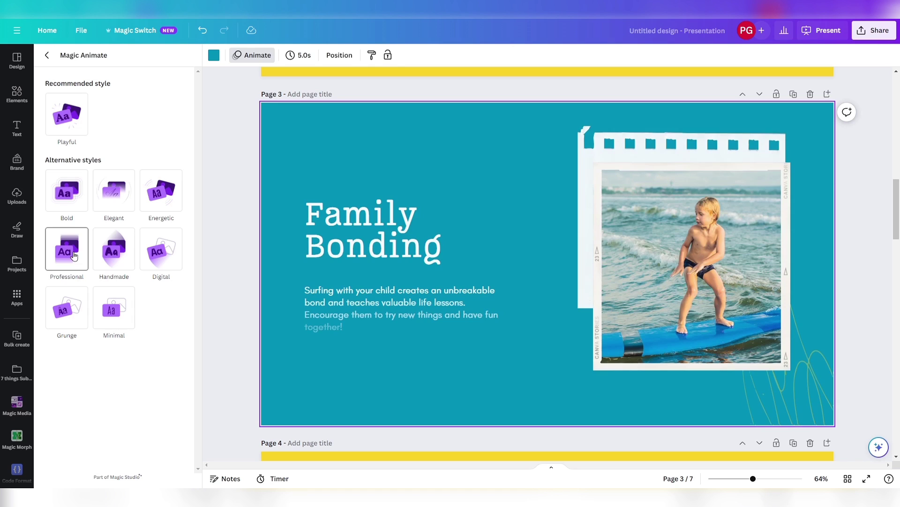
left_click(105, 253)
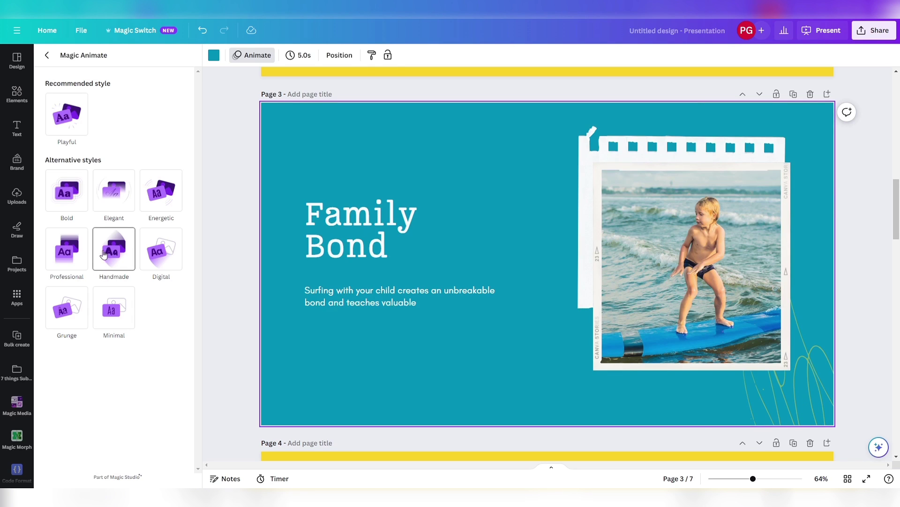
left_click(168, 249)
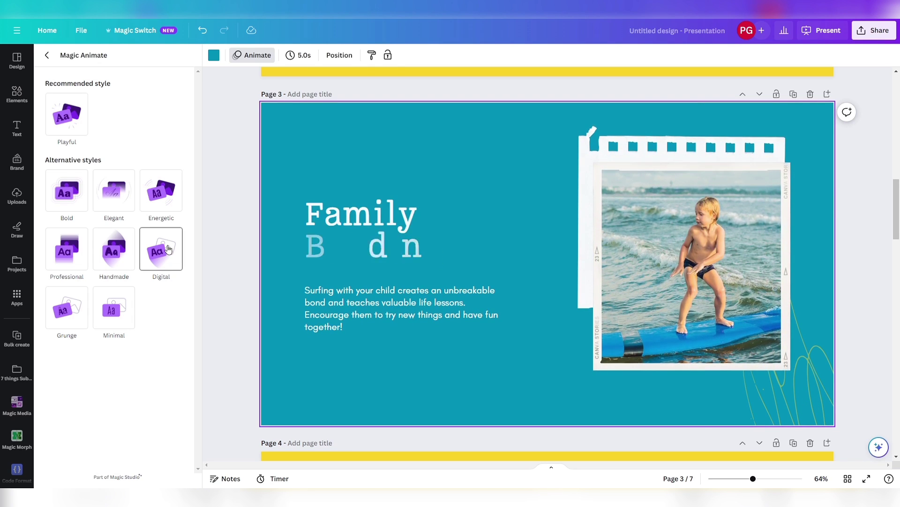
left_click(77, 317)
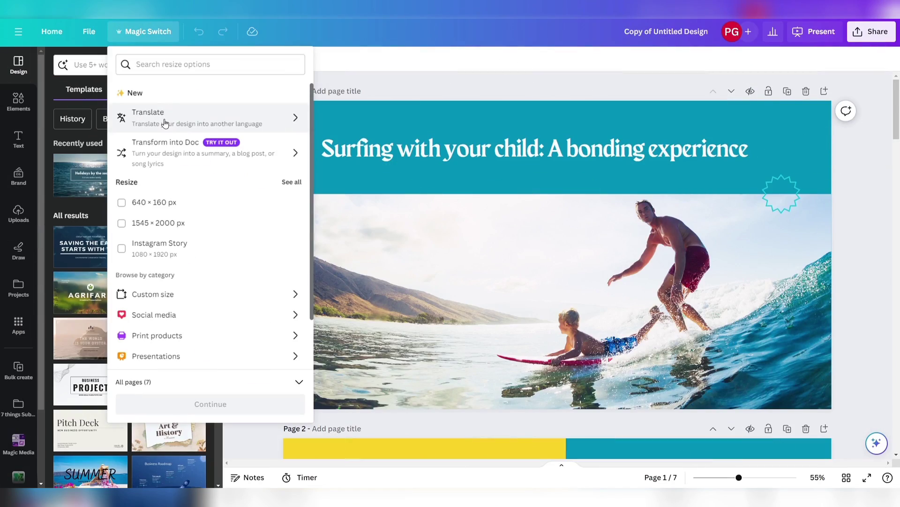
Search 'germ' to pick German as the translation language, then scroll through the pages
left_click(164, 120)
left_click(191, 112)
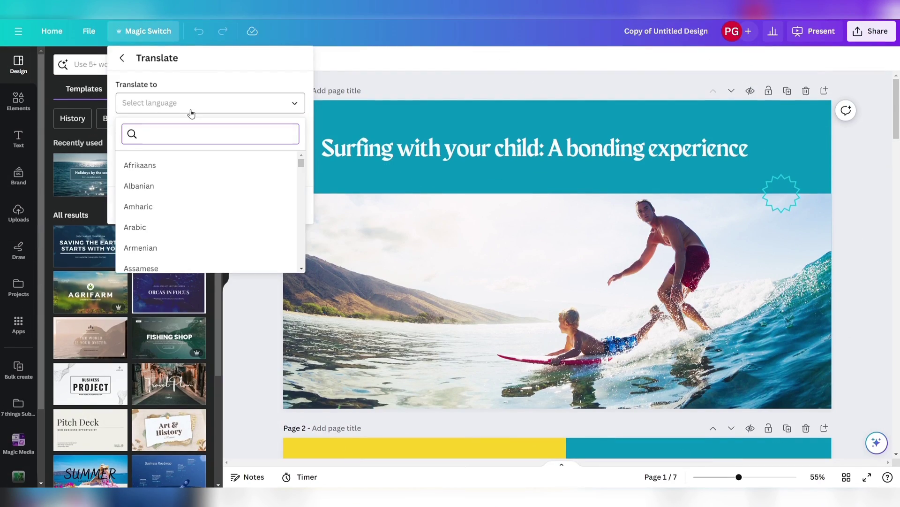
type("germ")
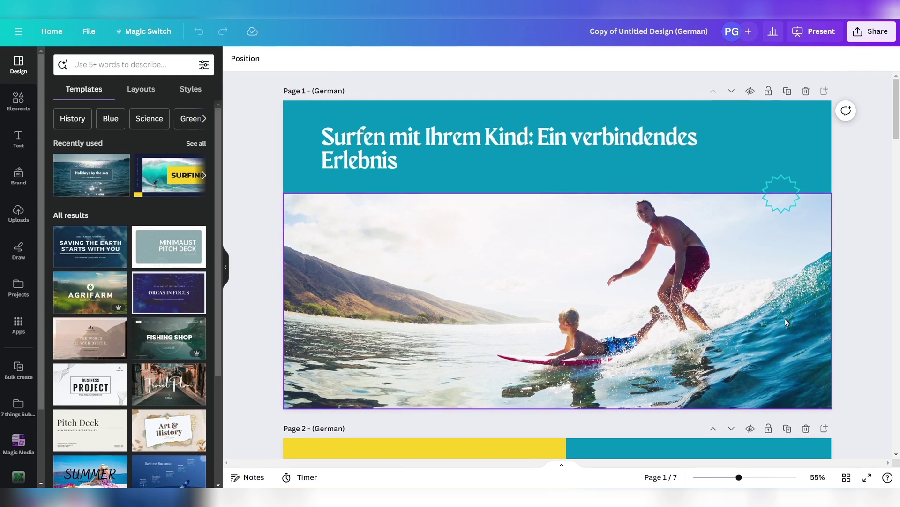
scroll(785, 318, "down", 4)
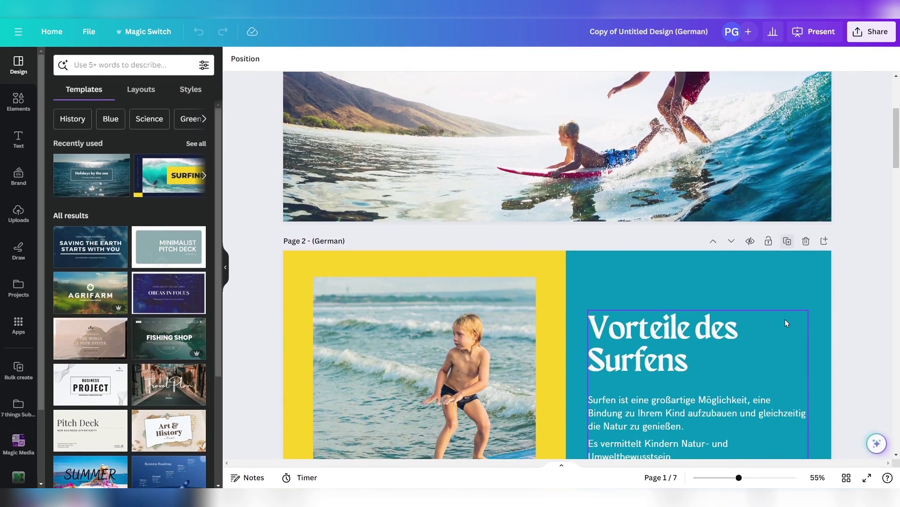
scroll(786, 323, "down", 10)
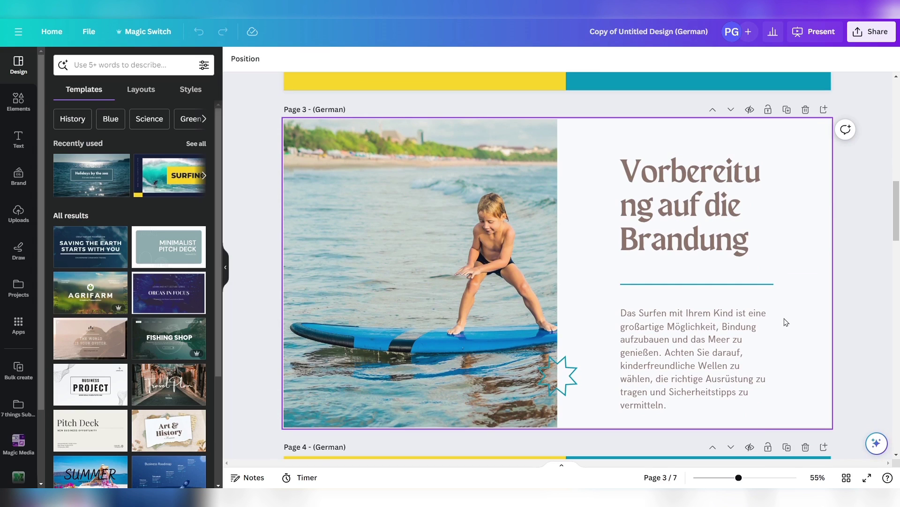
scroll(785, 320, "down", 8)
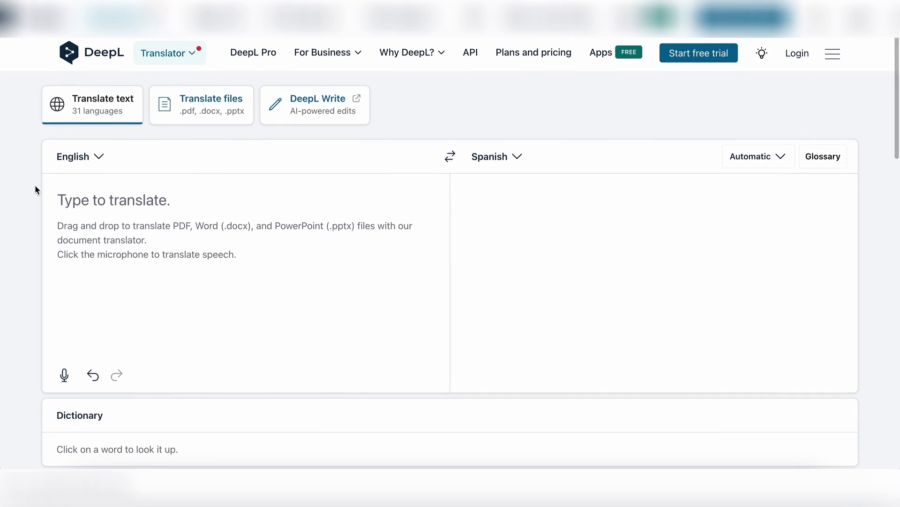
Type 'He' into DeepL's English source text box
type("He")
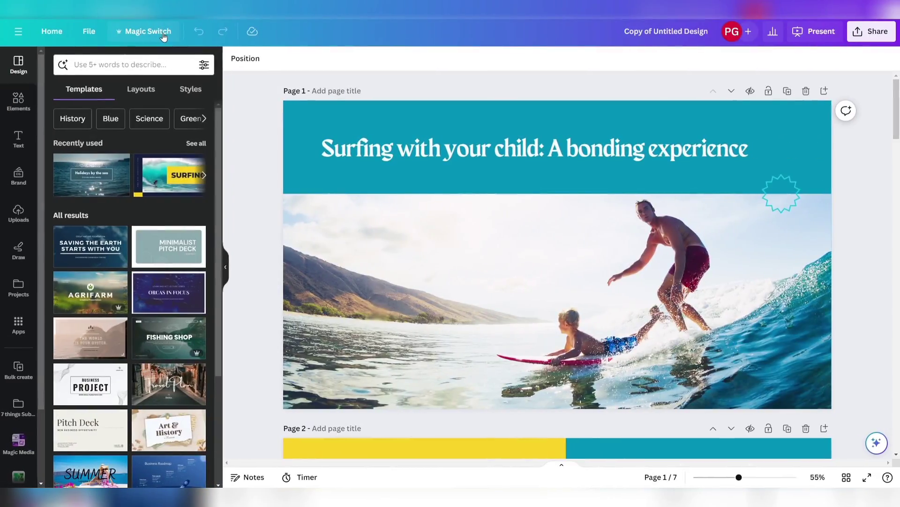
Translate all pages into Chinese (Simplified), found by searching 'chi' in Magic Switch's Translate
left_click(159, 33)
left_click(169, 120)
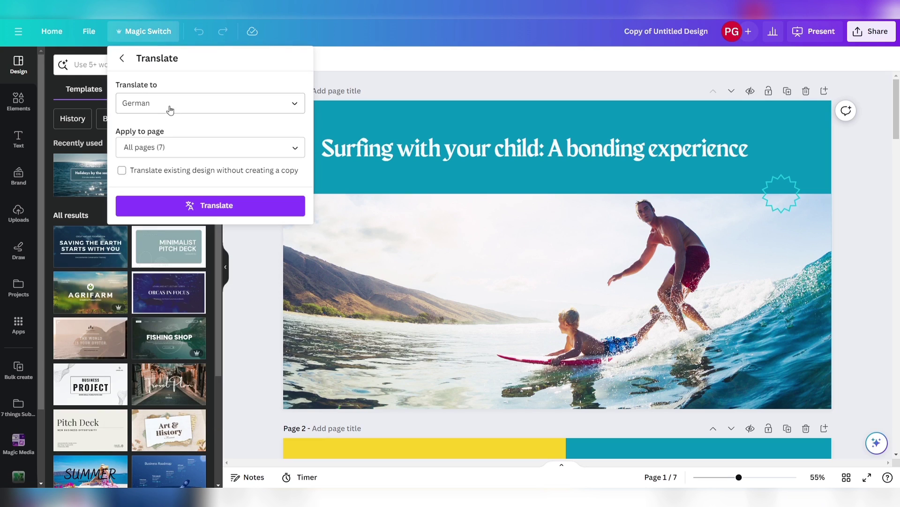
left_click(172, 105)
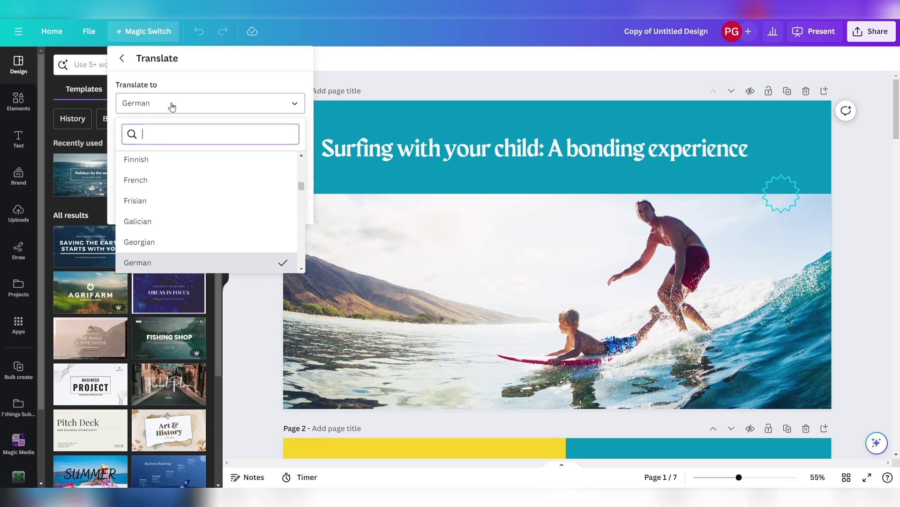
type("chi")
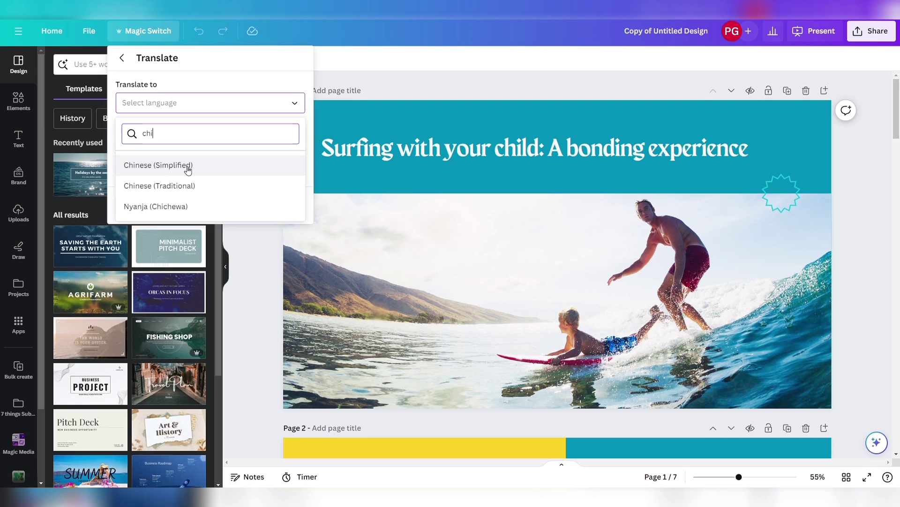
left_click(188, 166)
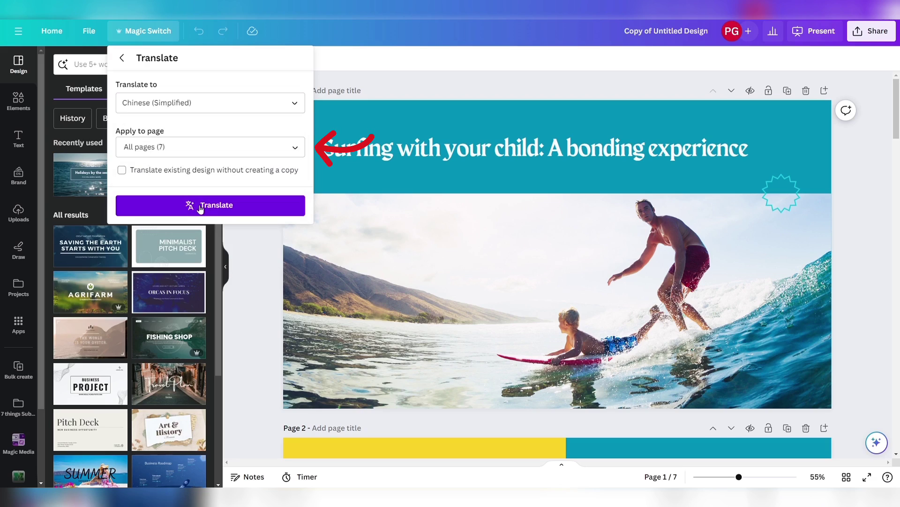
left_click(201, 208)
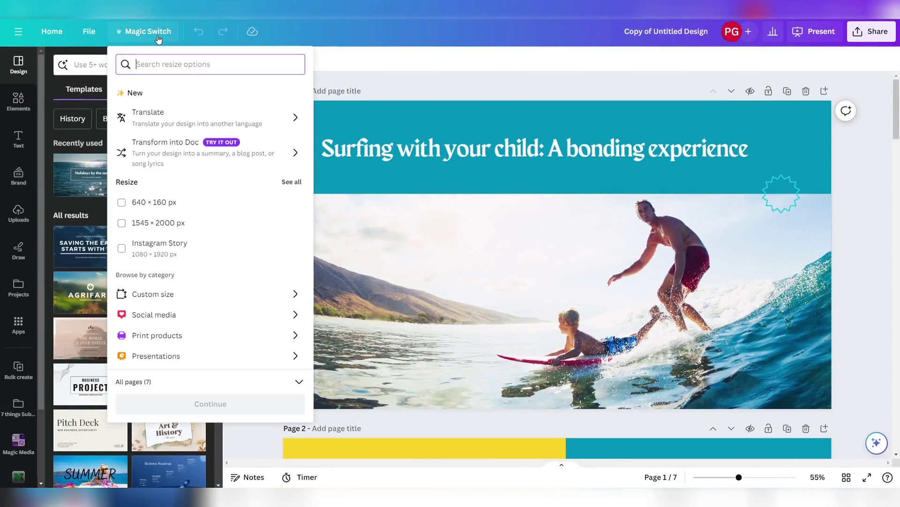
Transform the presentation into a Doc and scroll through the generated document
left_click(177, 155)
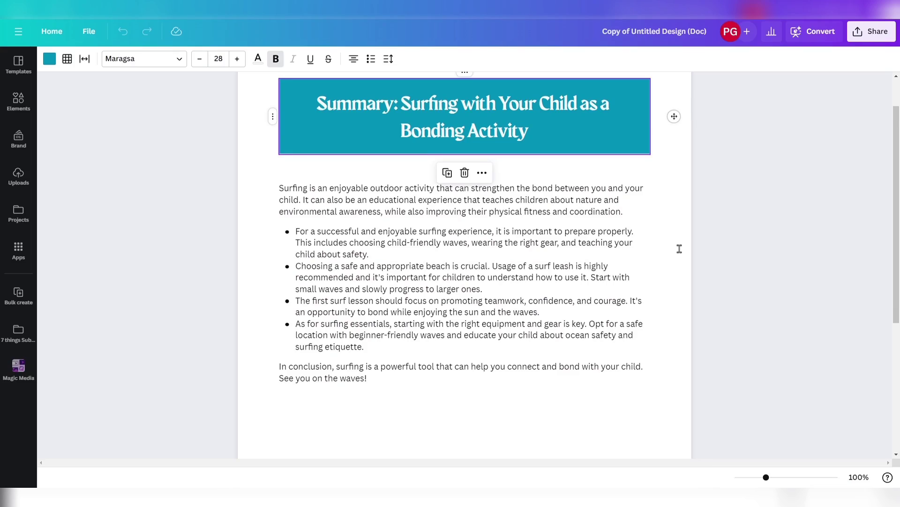
scroll(679, 249, "down", 1)
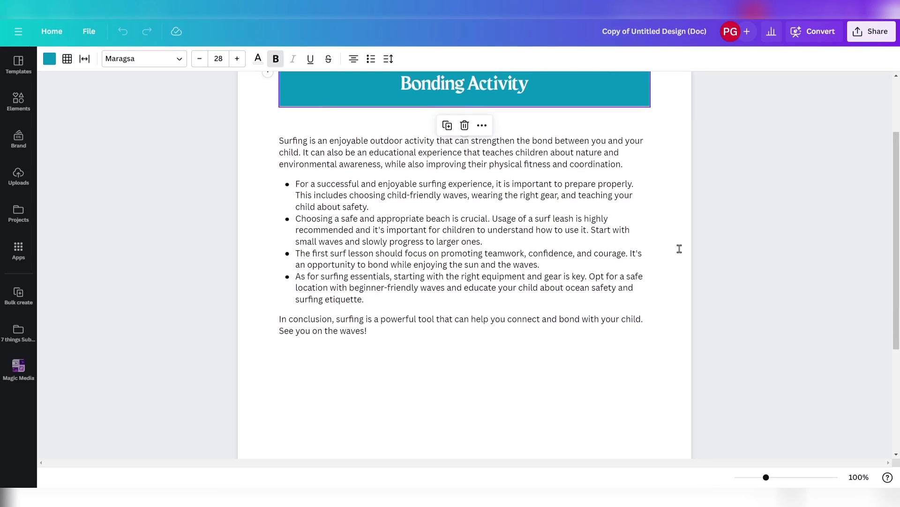
scroll(680, 249, "up", 1)
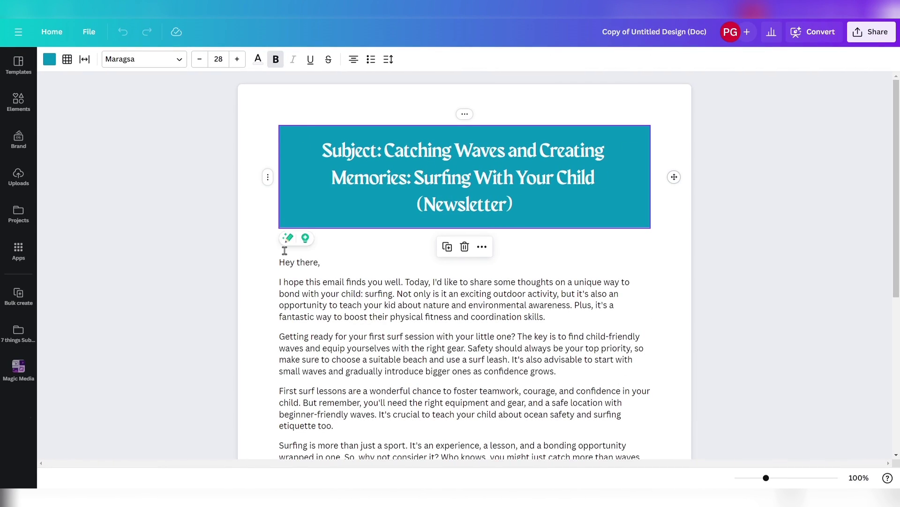
scroll(320, 267, "down", 3)
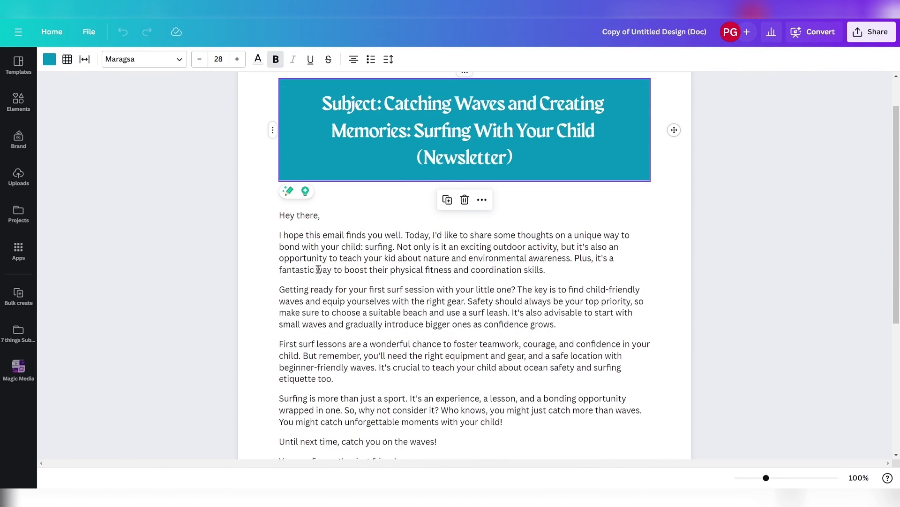
scroll(517, 239, "up", 1)
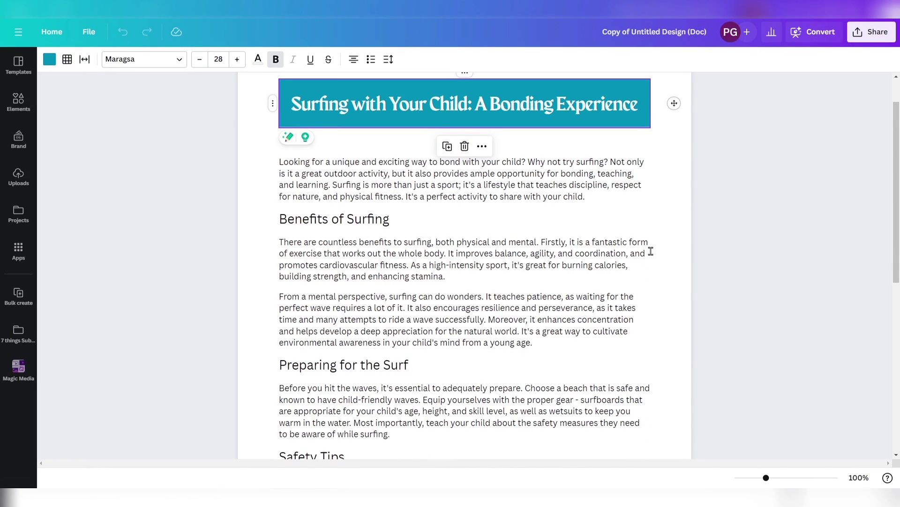
Select the document's body text and use the AI writing options to transform all the text
left_click_drag(332, 129, 612, 445)
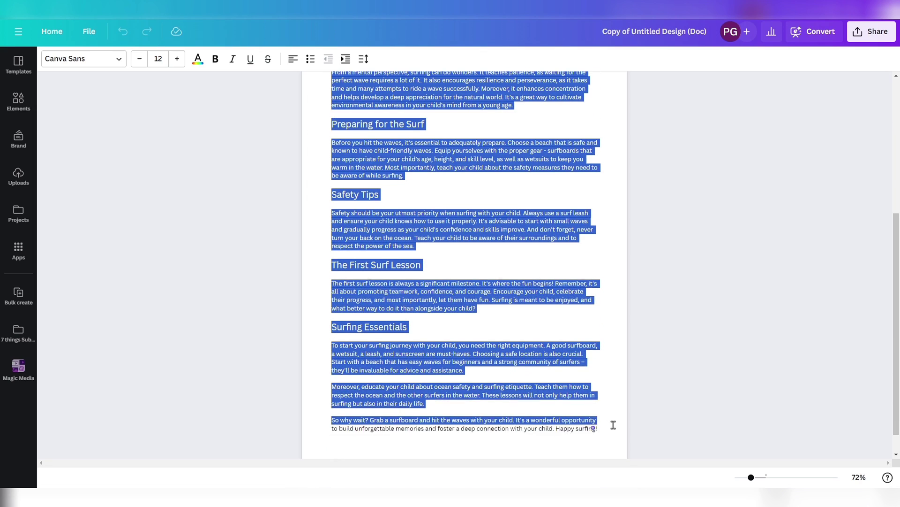
left_click(448, 447)
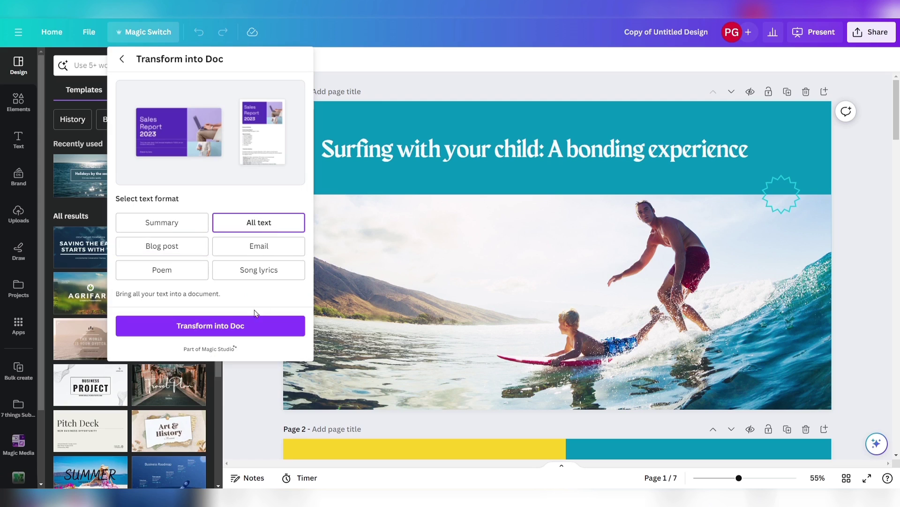
left_click(237, 327)
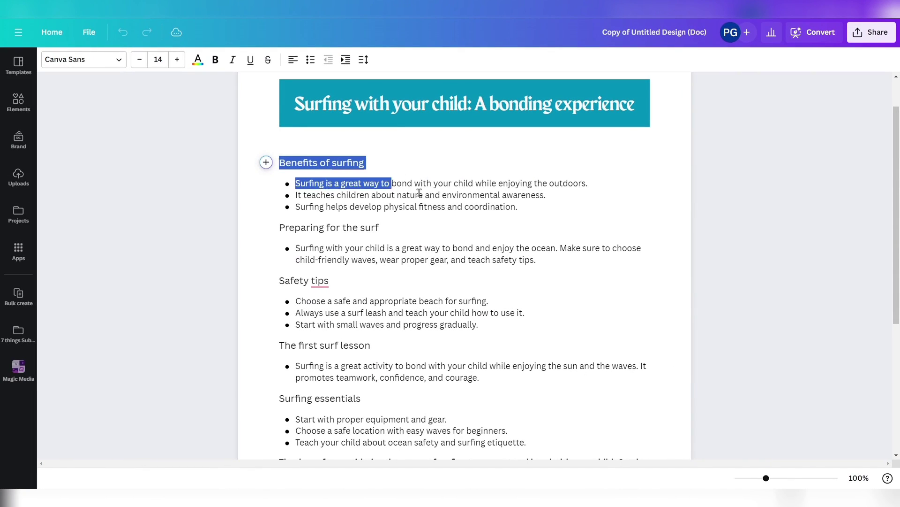
Search Canva's home page for 'facebook post template surfing with kids'
left_click_drag(419, 192, 533, 211)
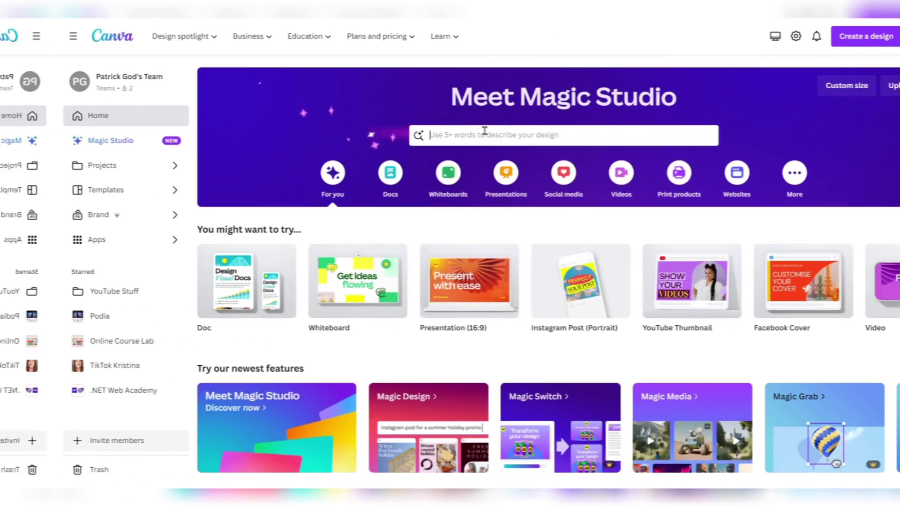
left_click(430, 133)
type("facebook post template surfing with kids")
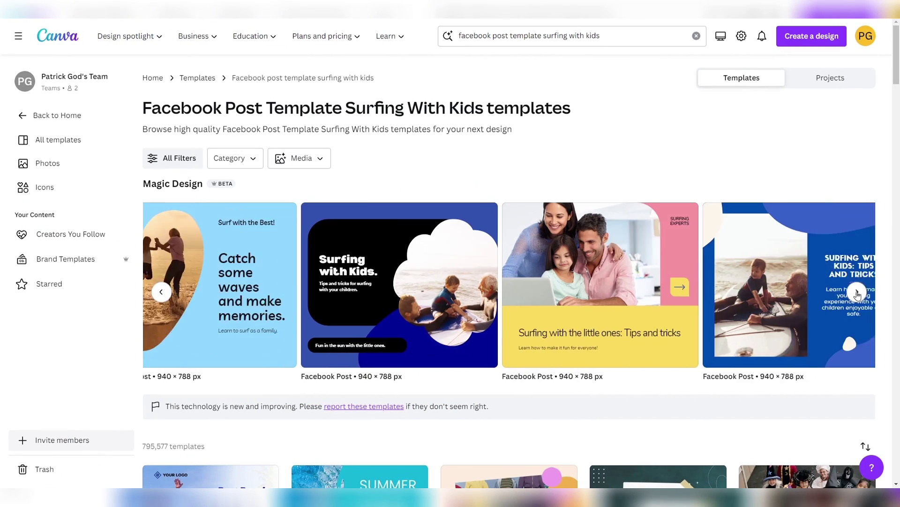
Open the 'Surfing with Kids: Tips and Tricks' Magic Design template in the editor
left_click(858, 293)
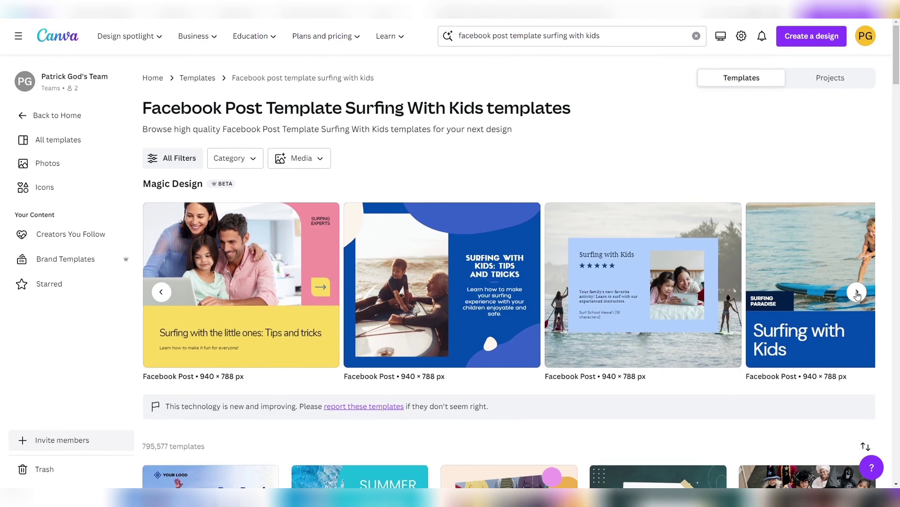
left_click(450, 282)
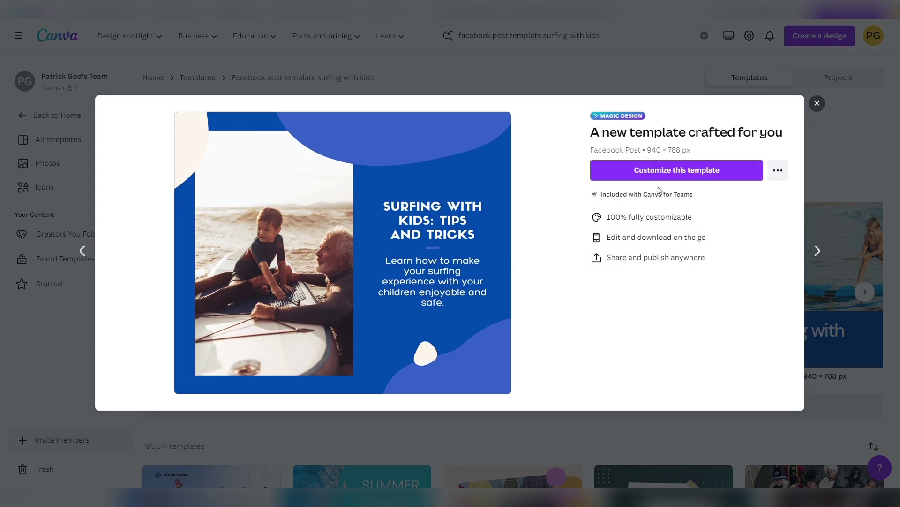
left_click(659, 172)
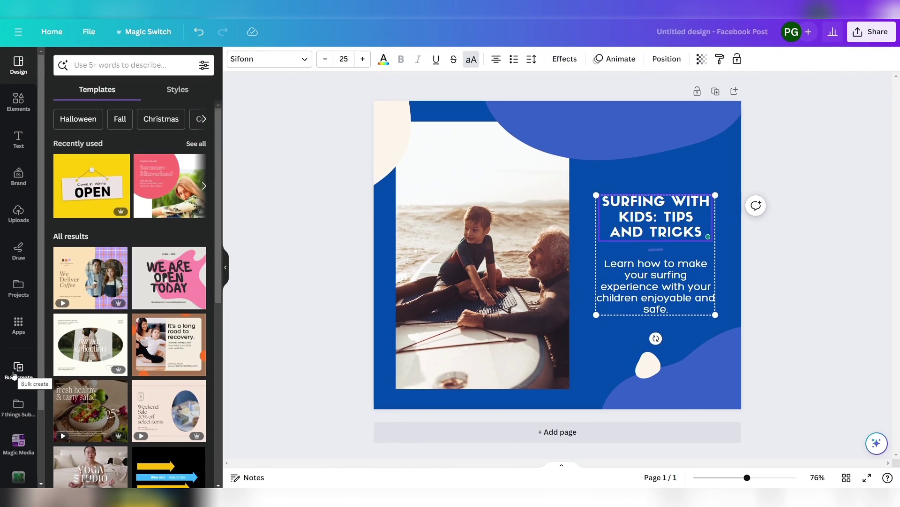
left_click(14, 376)
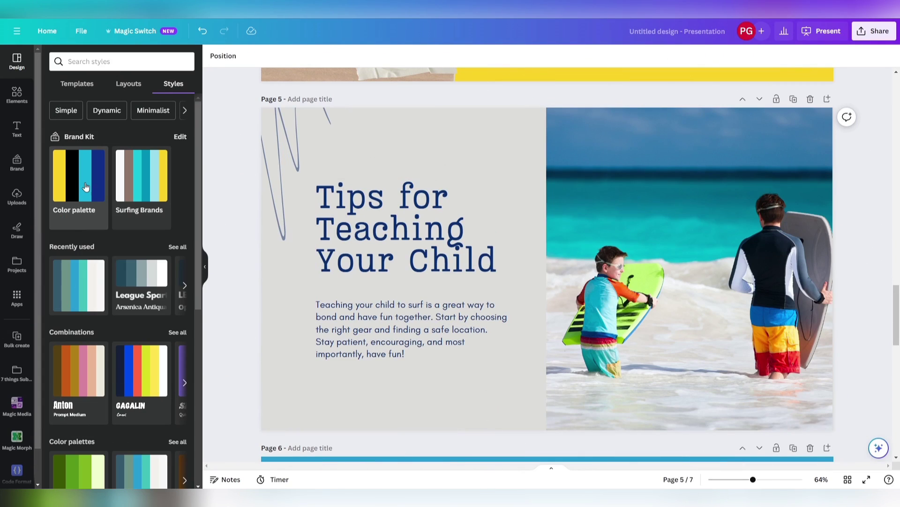
Review the brand kit's colour palettes and brand voice in the Brand panel
left_click(24, 168)
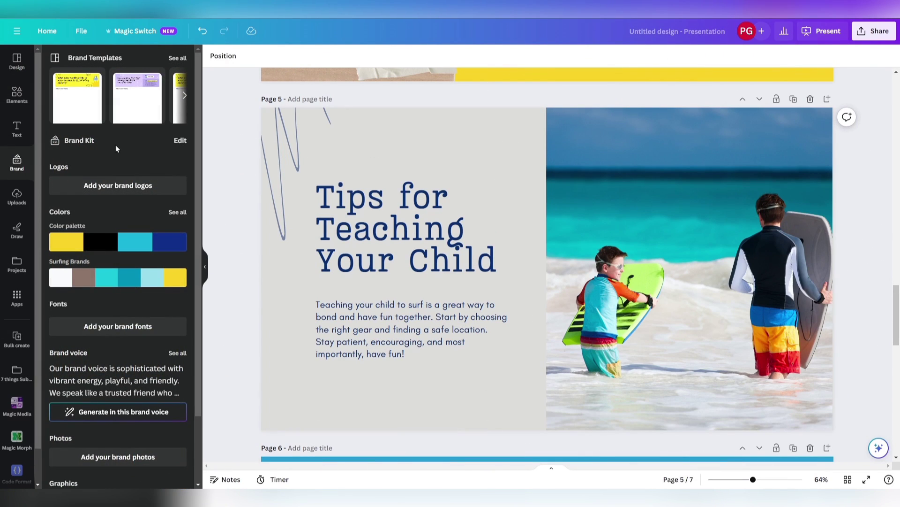
left_click(180, 141)
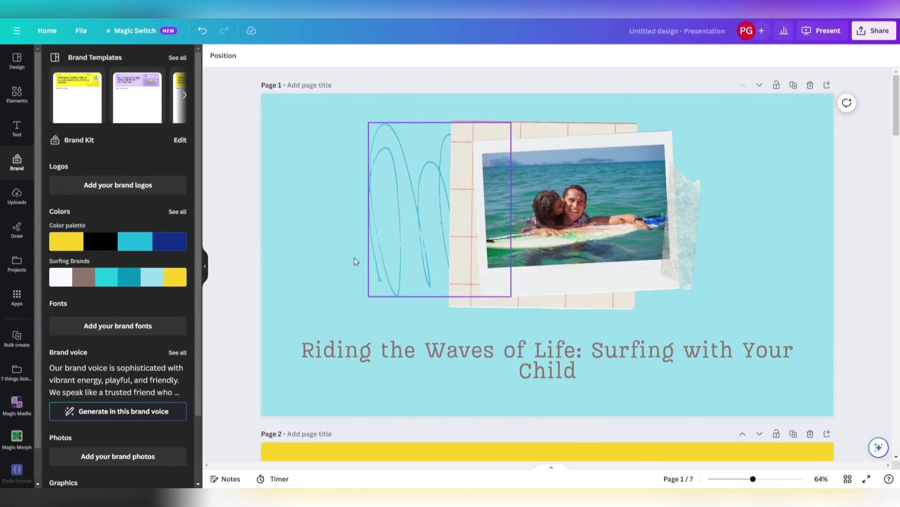
scroll(121, 337, "down", 3)
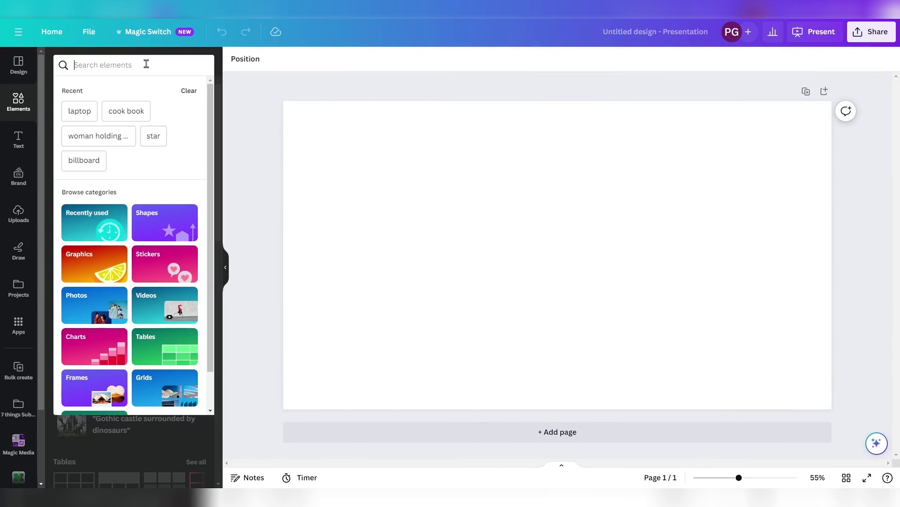
Add a laptop photo from the Elements search and enlarge it to fill the page
type("laptop")
key("Return")
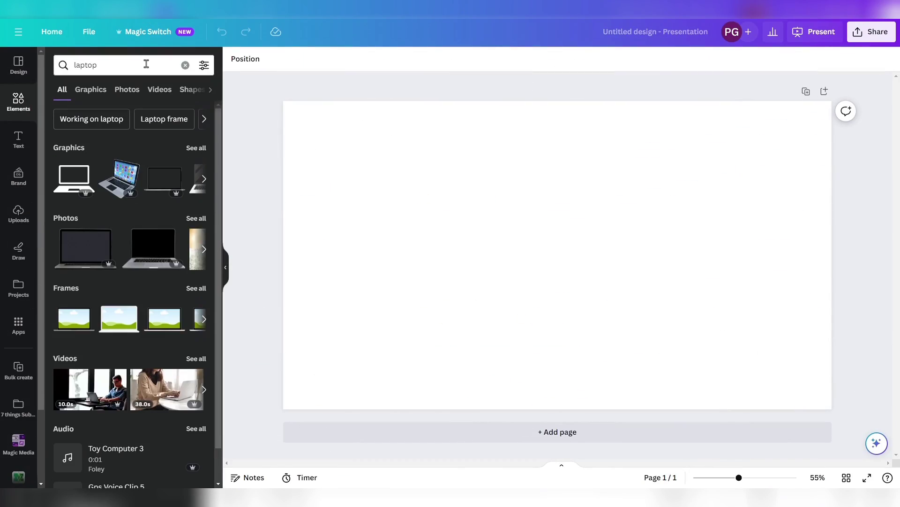
left_click(135, 92)
left_click(78, 291)
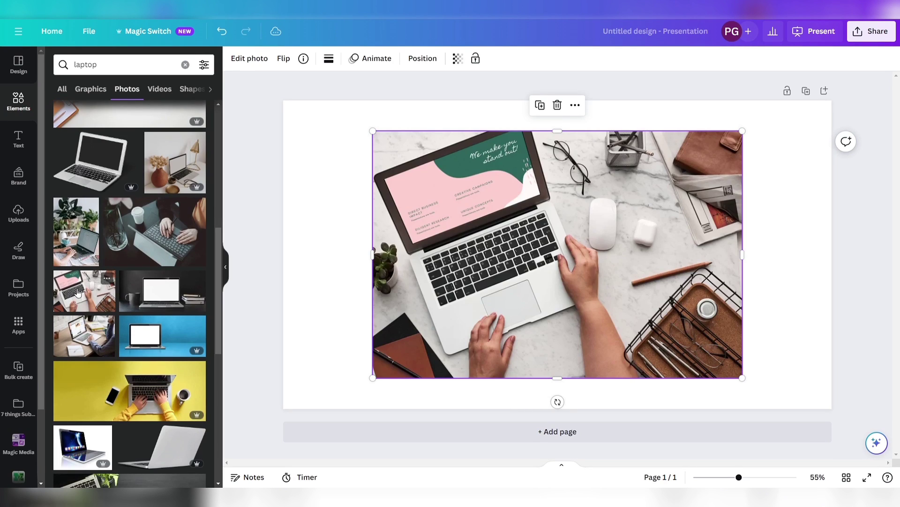
left_click_drag(374, 384, 283, 456)
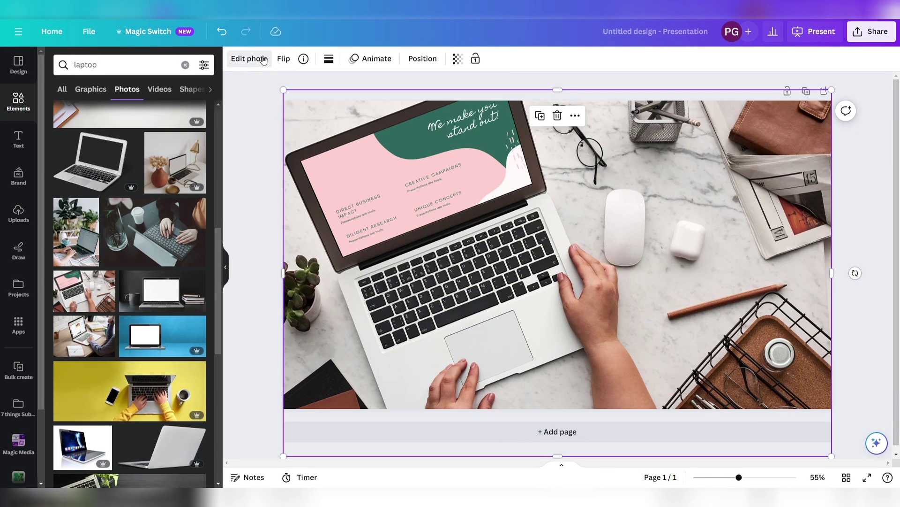
Grab the photo's text, change the headline to 'Monetize your writing' and delete the small texts
left_click(271, 61)
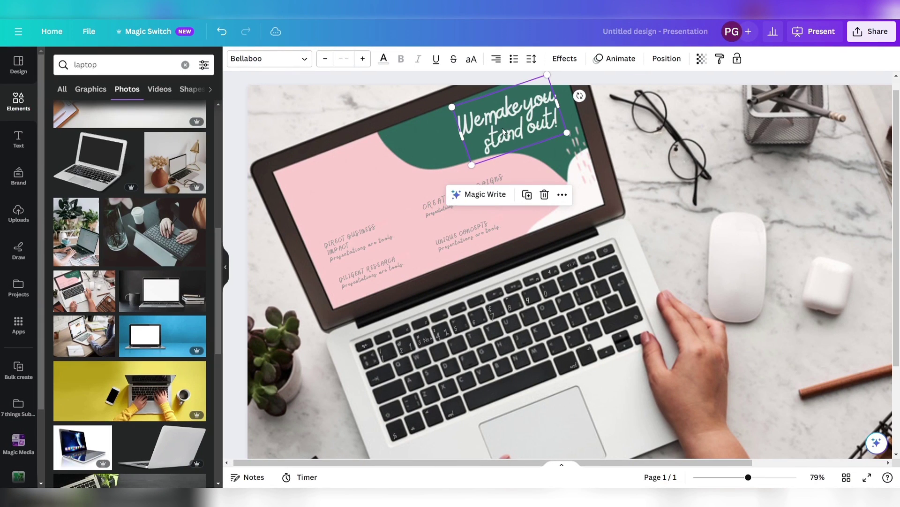
double_click(502, 128)
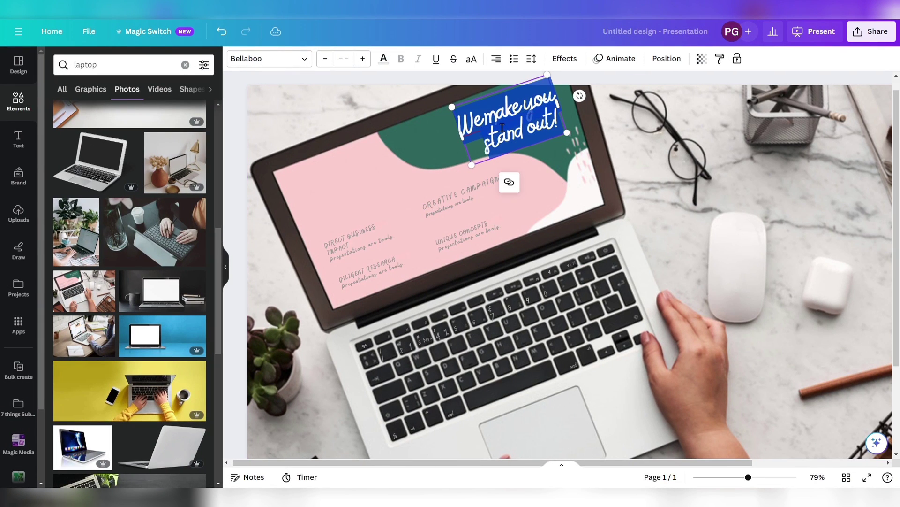
type("Monetize your writing")
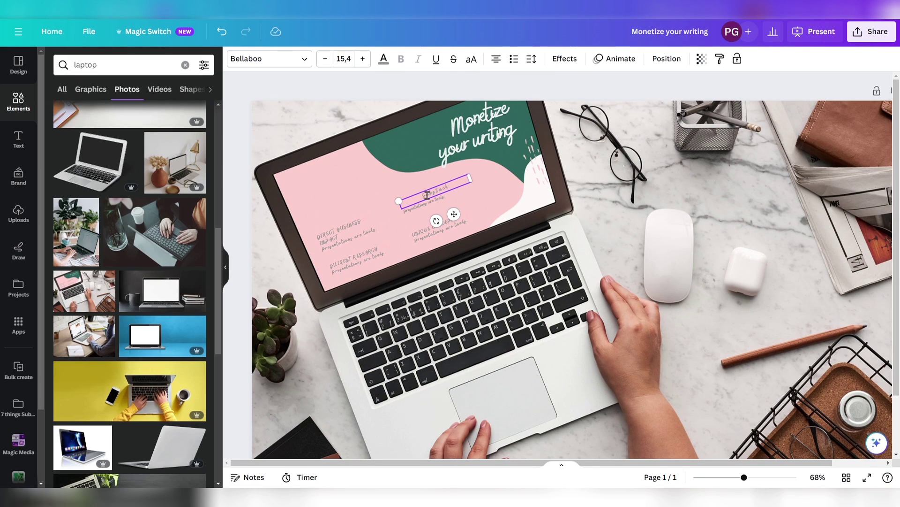
left_click(352, 222)
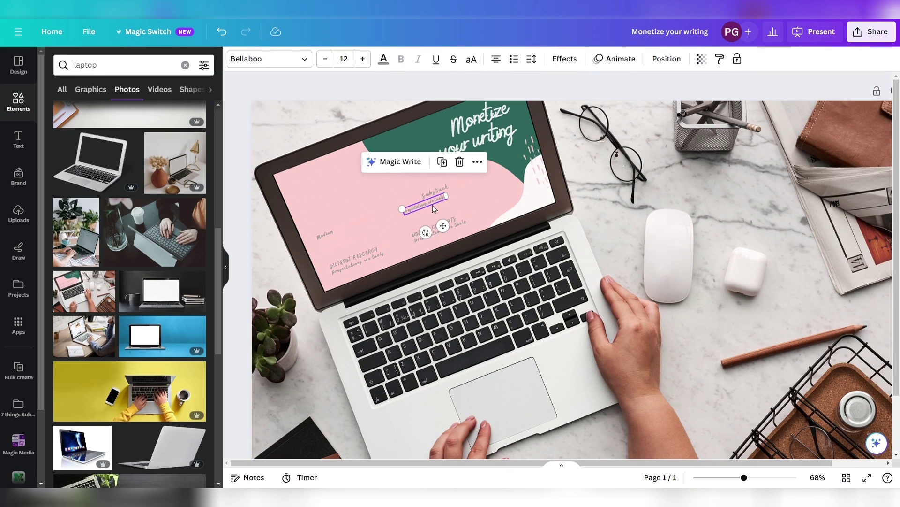
key("Delete")
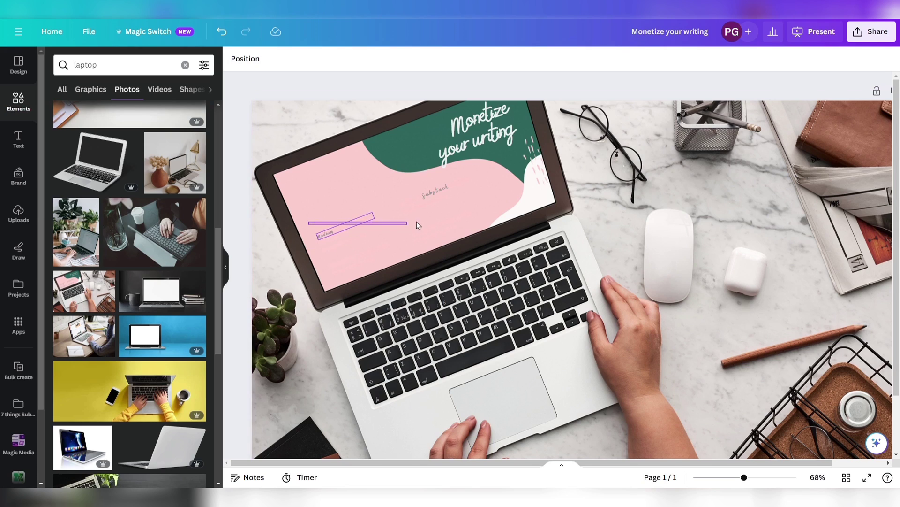
Set the font size of the slanted Medium and Substack labels to 30
left_click_drag(485, 190, 485, 190)
left_click(344, 59)
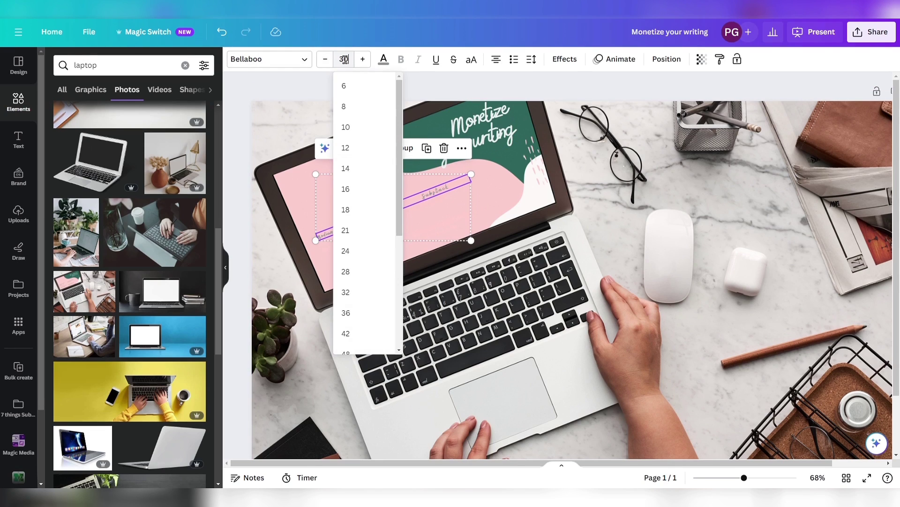
type("30")
key("Return")
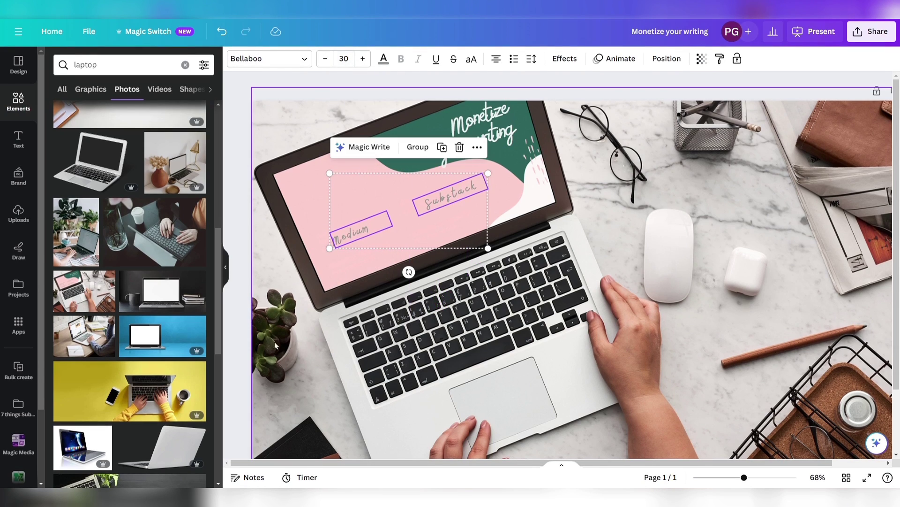
left_click(283, 331)
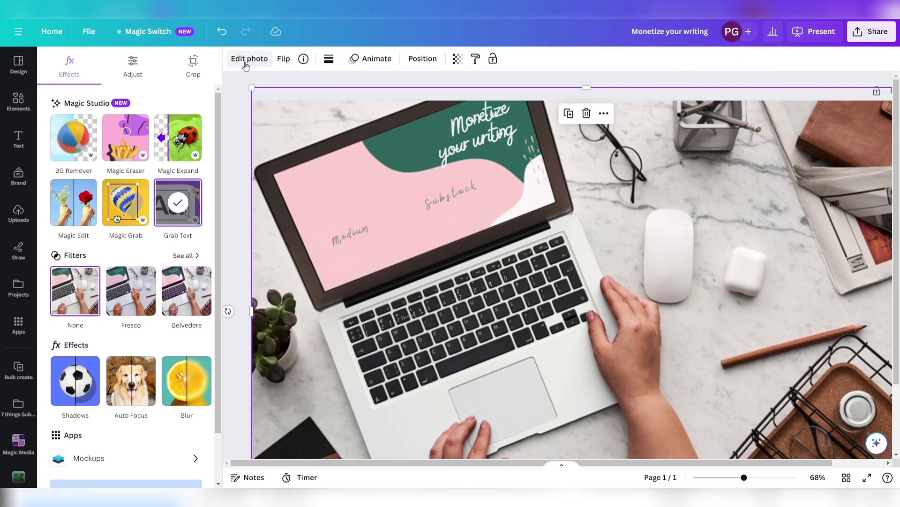
Use Magic Edit to replace the potted plant at the left edge with pink roses (fourth result)
left_click(72, 218)
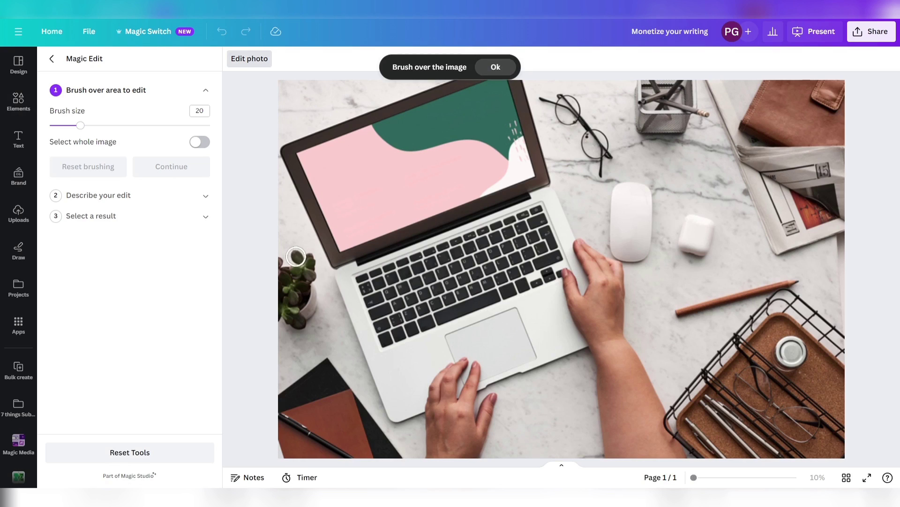
left_click_drag(300, 266, 297, 281)
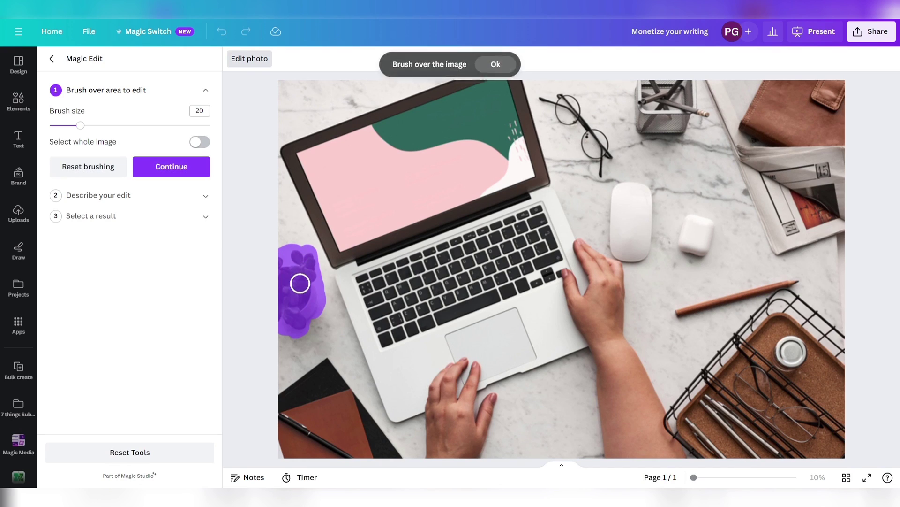
left_click(177, 177)
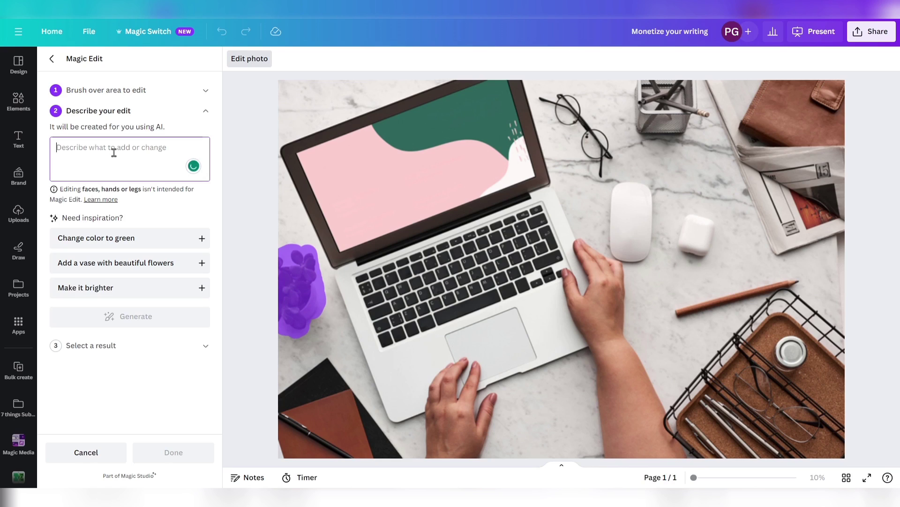
type("v")
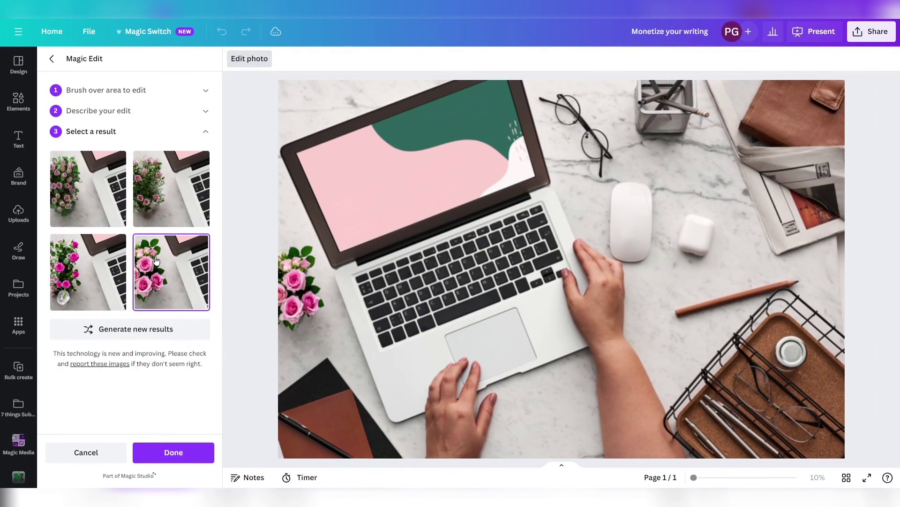
left_click(156, 261)
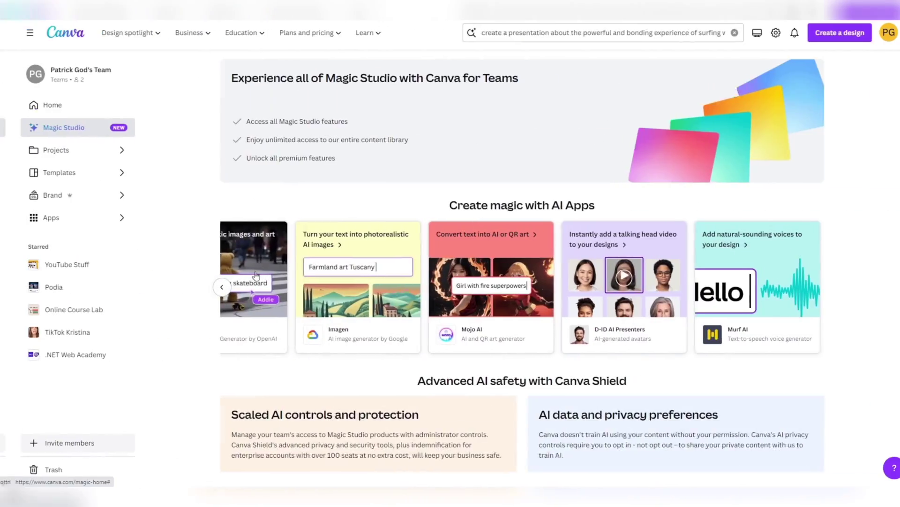
left_click(256, 277)
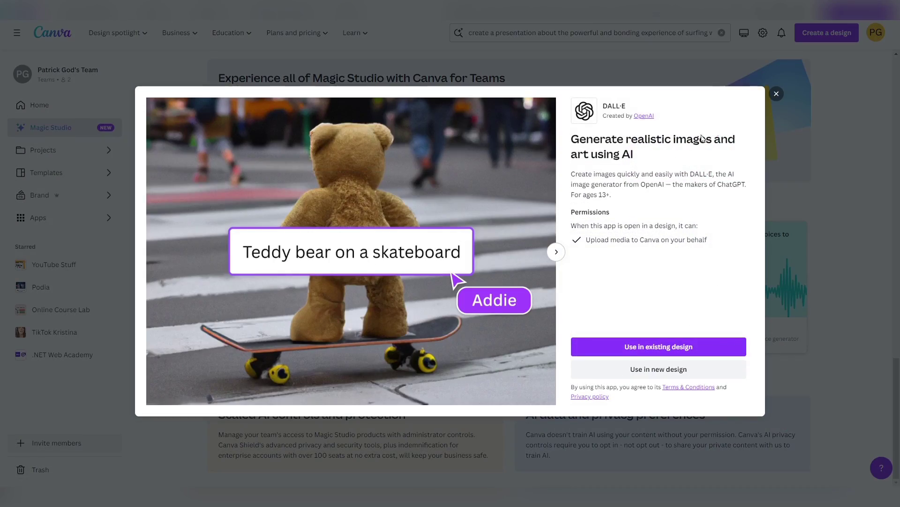
left_click(556, 252)
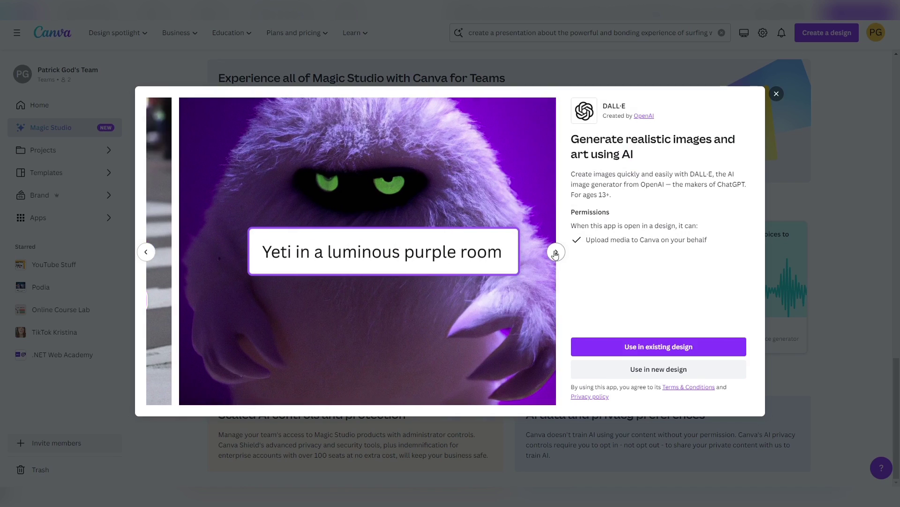
left_click(777, 94)
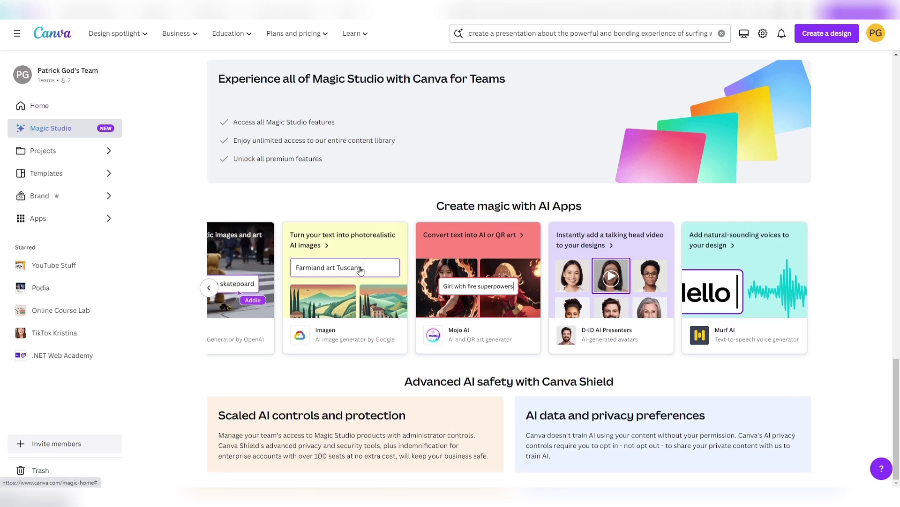
left_click(328, 277)
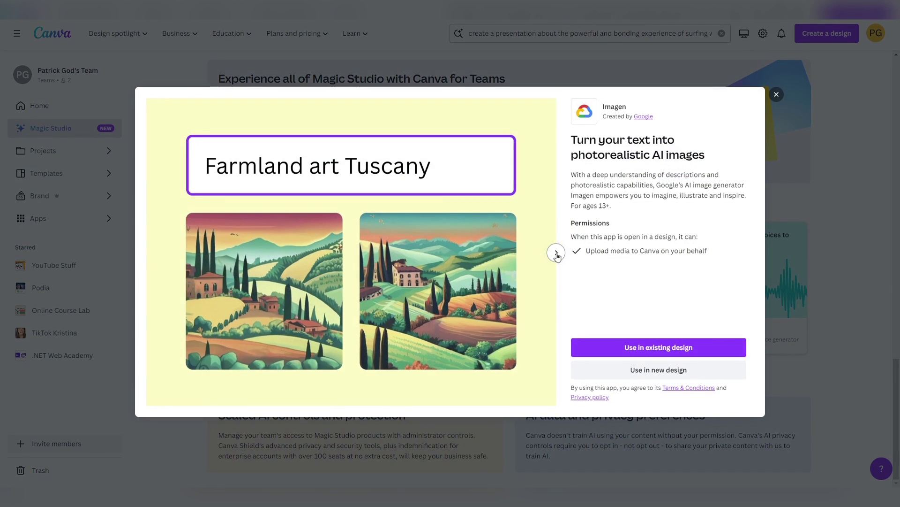
left_click(556, 254)
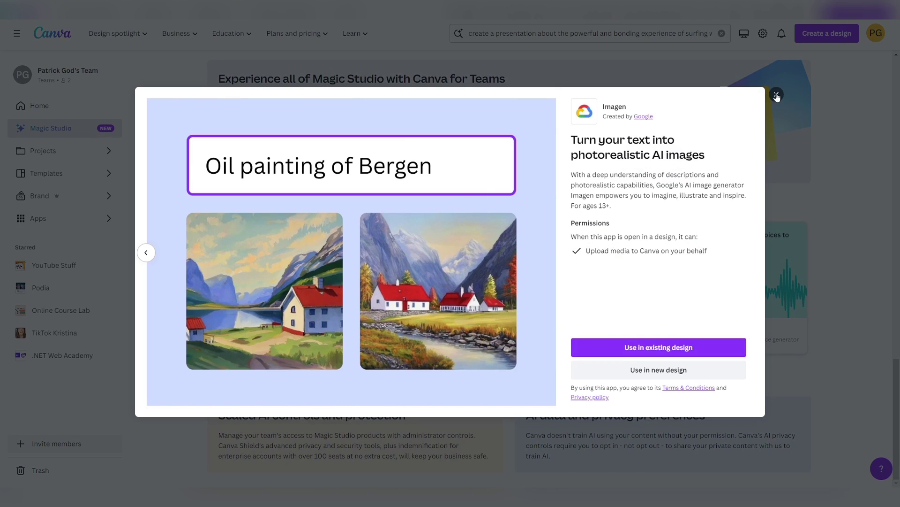
left_click(777, 95)
left_click(502, 257)
left_click(556, 253)
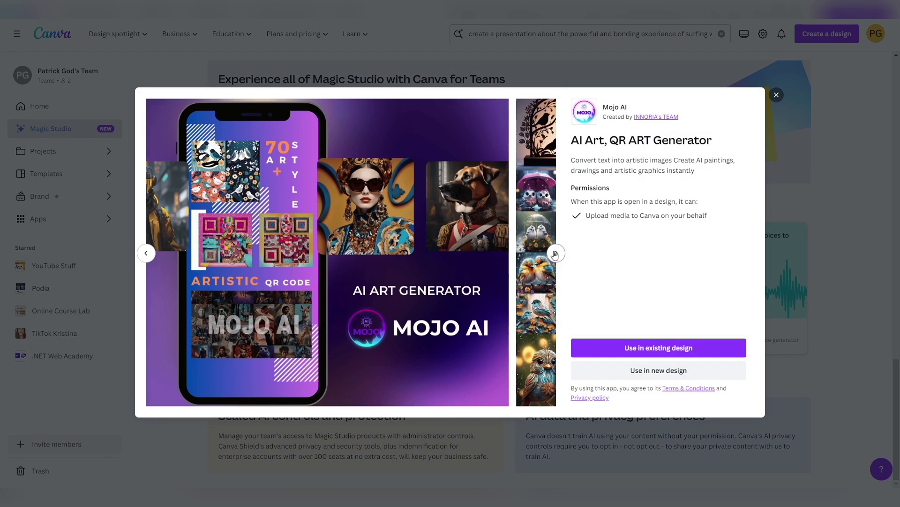
left_click(556, 254)
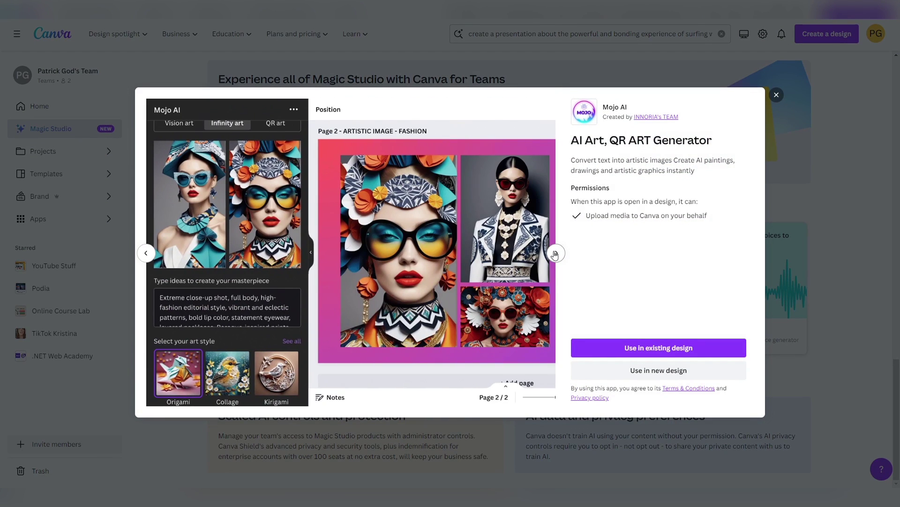
left_click(556, 253)
left_click(556, 254)
key("Escape")
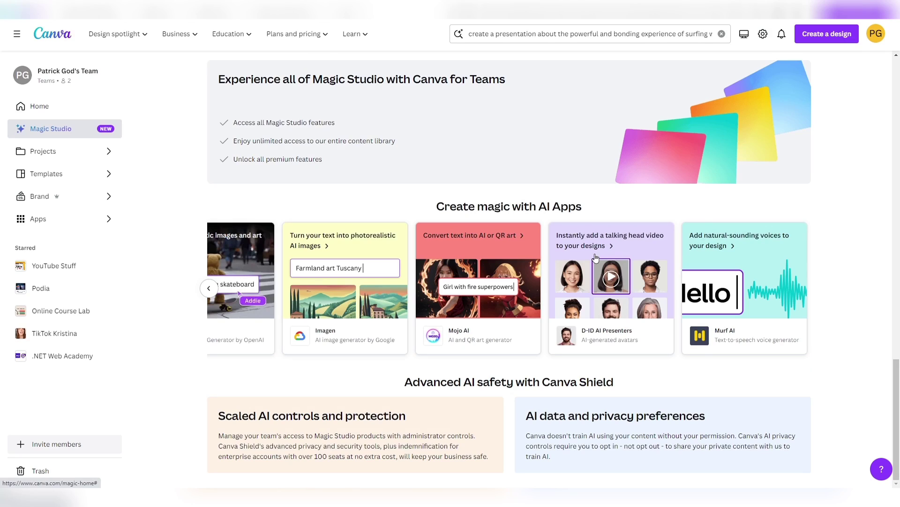
left_click(597, 257)
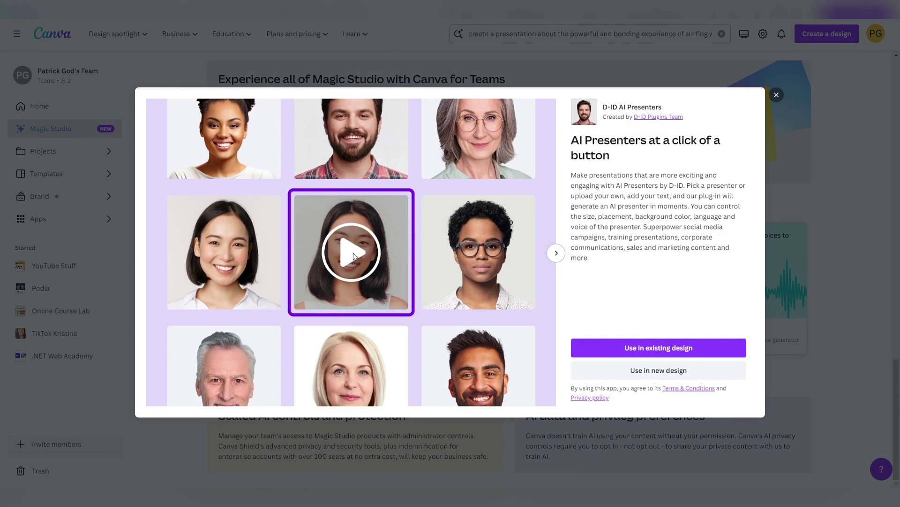
key("Escape")
left_click(750, 246)
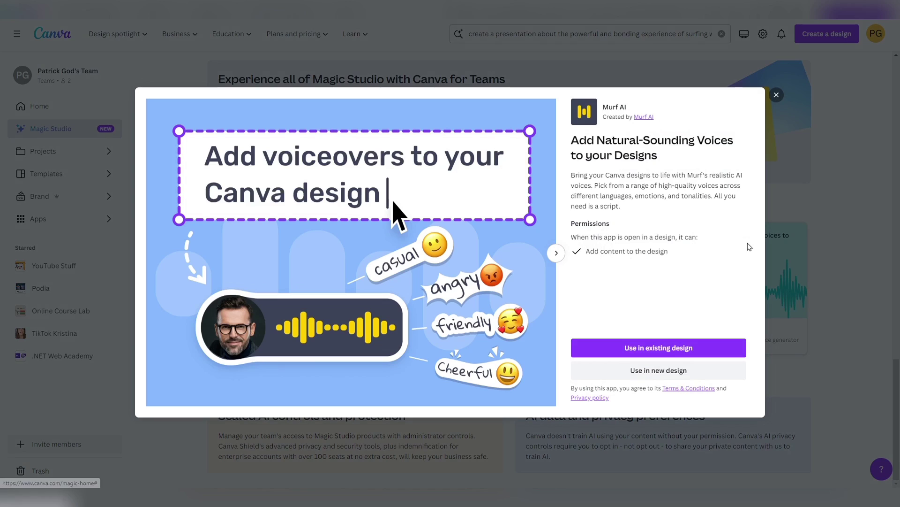
left_click(561, 256)
left_click(561, 256)
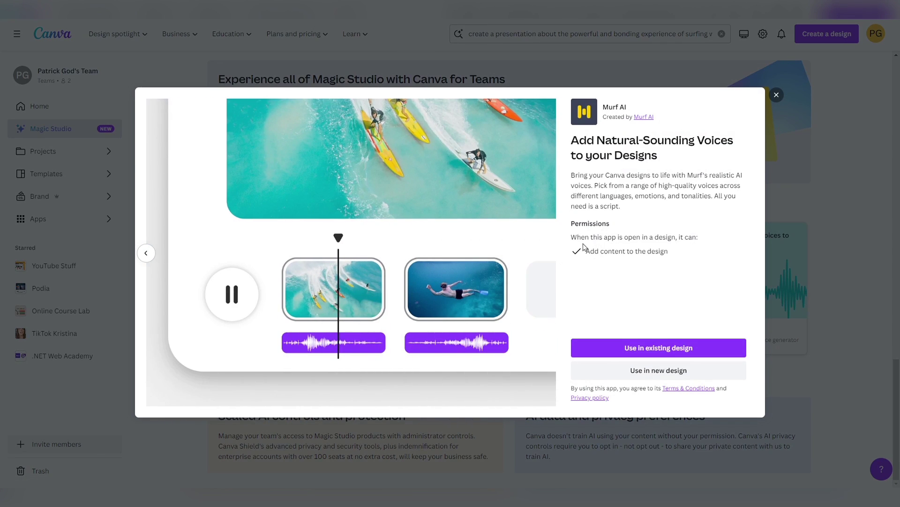
left_click(777, 95)
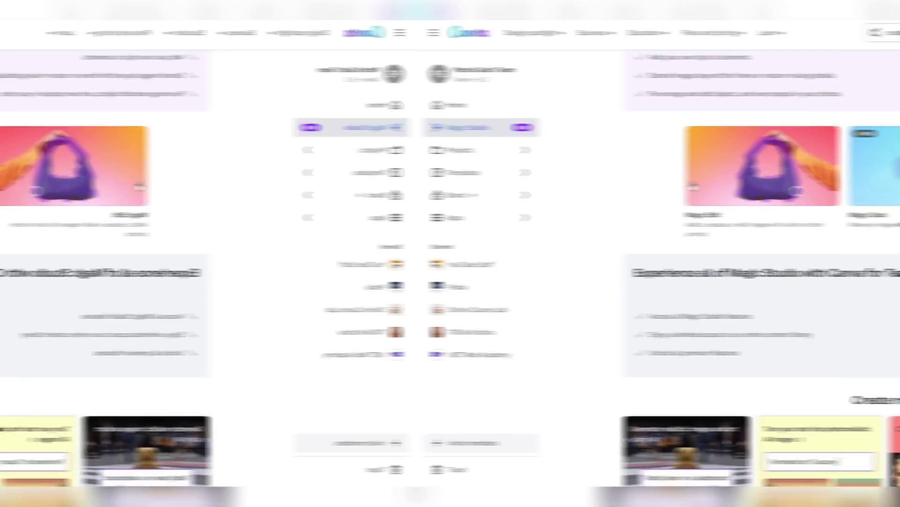
scroll(522, 205, "down", 4)
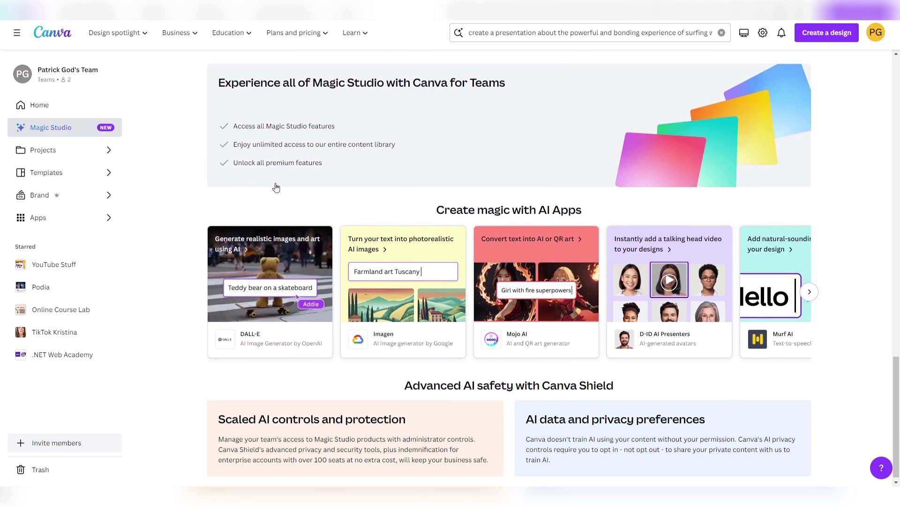